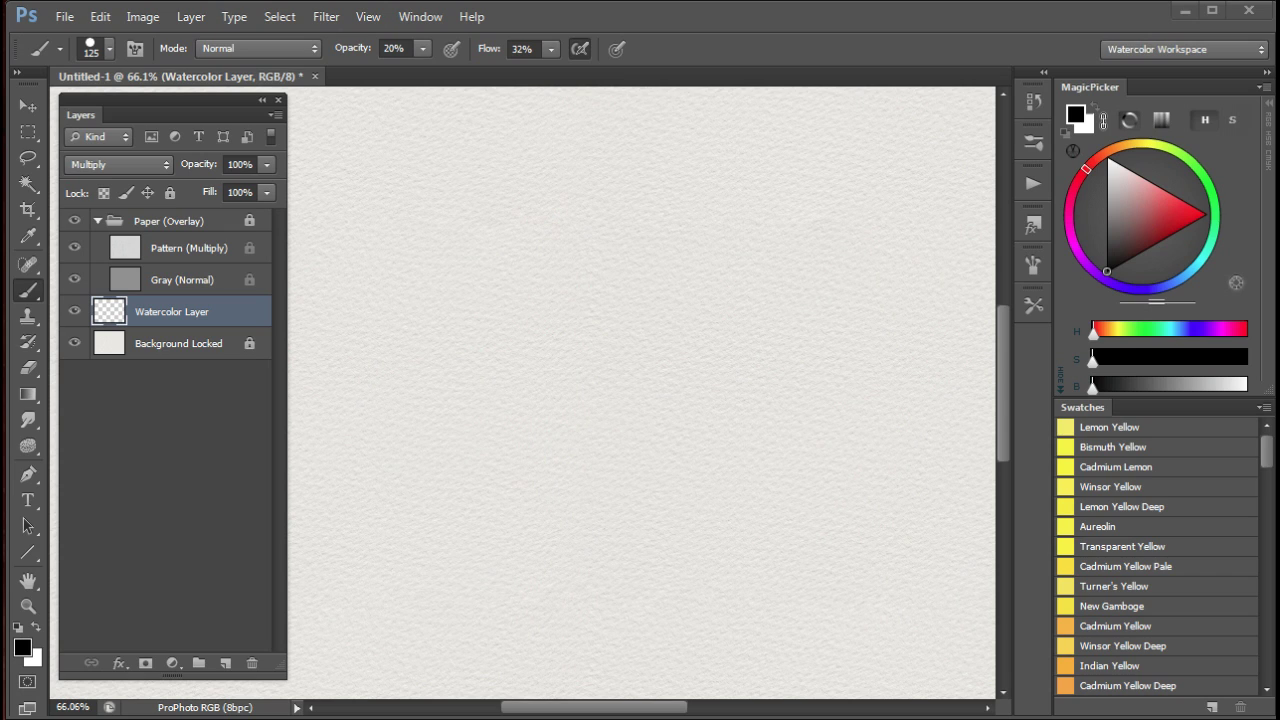
Select the Background Locked layer and unlock it
{"action": "left_click", "coordinate": [99, 16]}
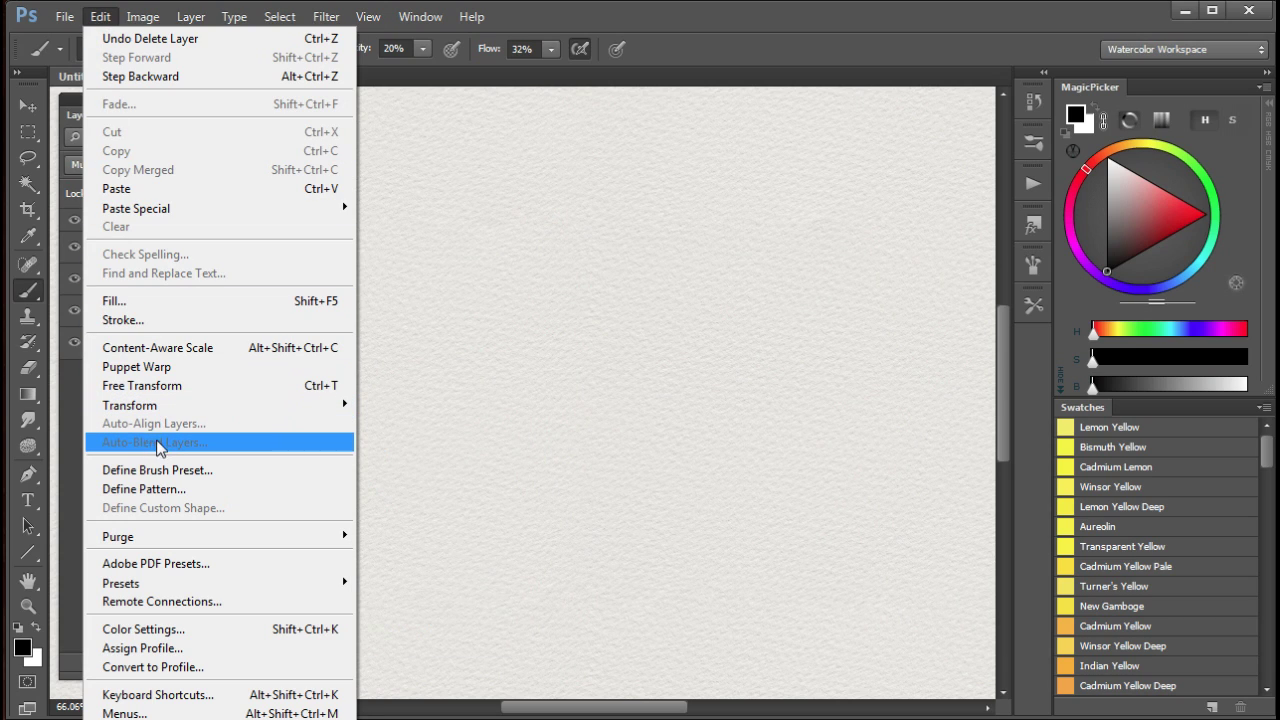
{"action": "key", "text": "Escape"}
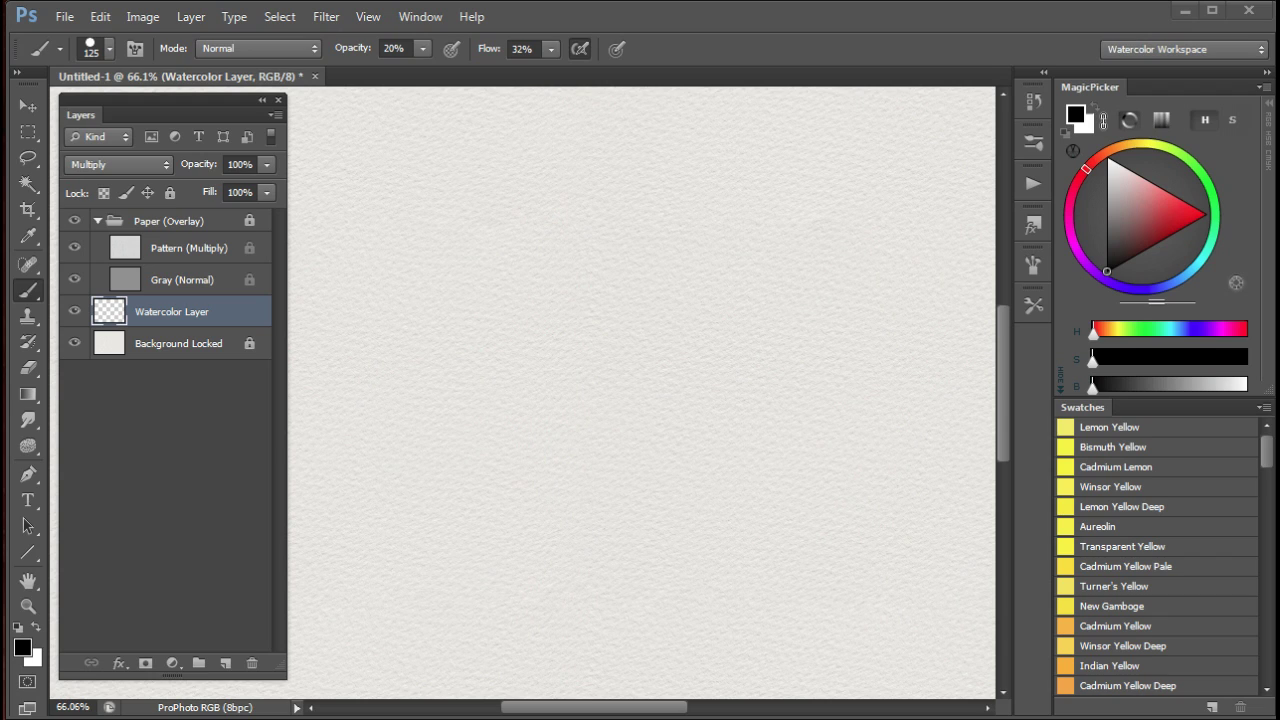
{"action": "left_click", "coordinate": [109, 346]}
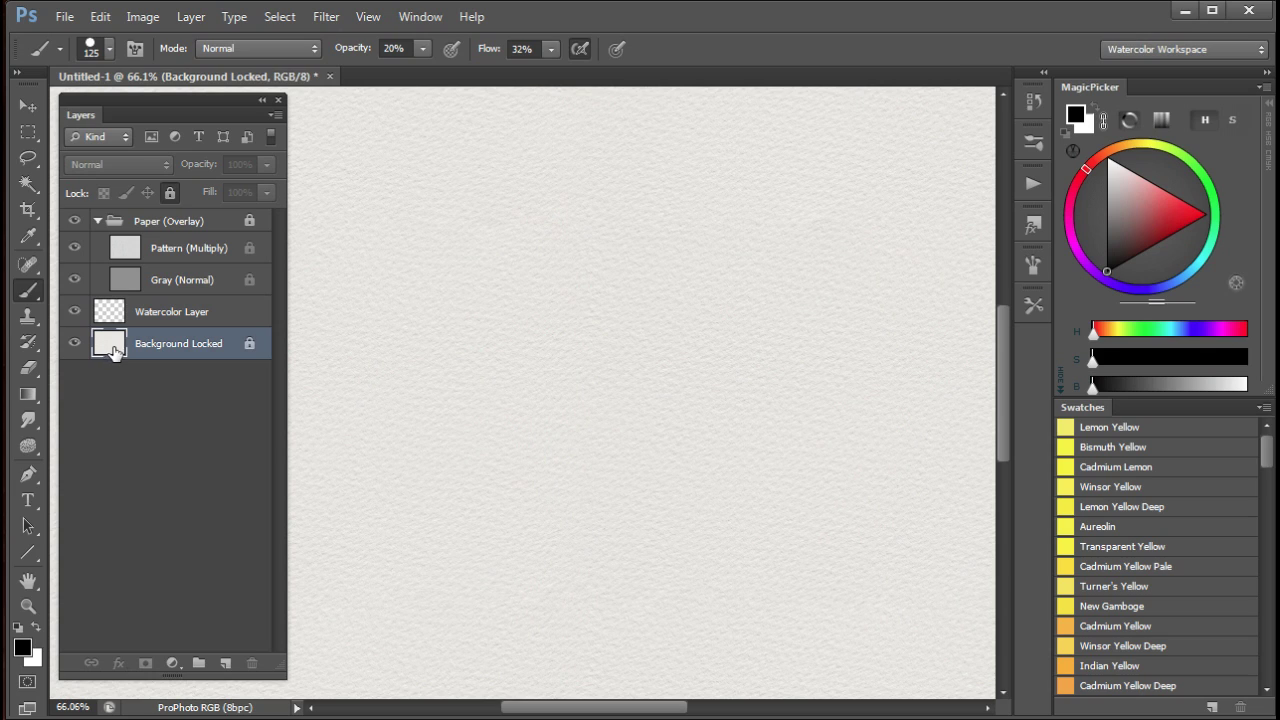
{"action": "left_click", "coordinate": [170, 192]}
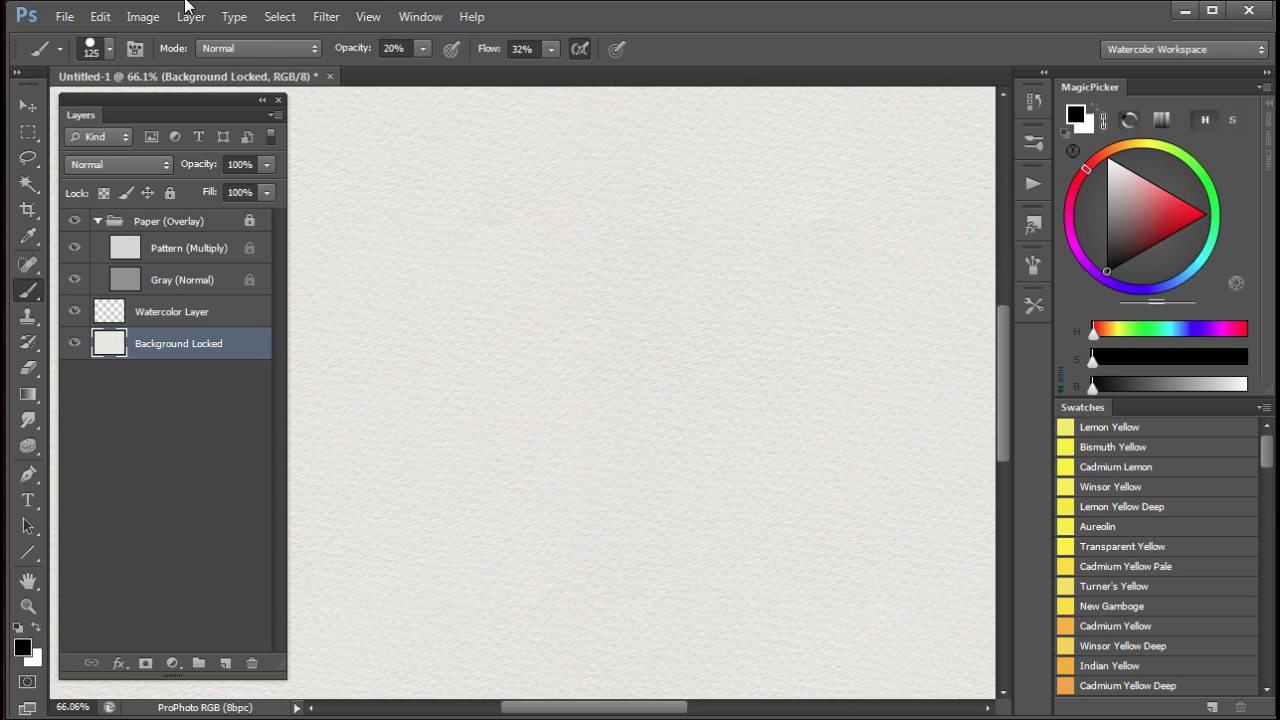
Apply a Hue/Saturation adjustment with Saturation settled at −1 after trying higher and lower values
{"action": "key", "text": "ctrl+u"}
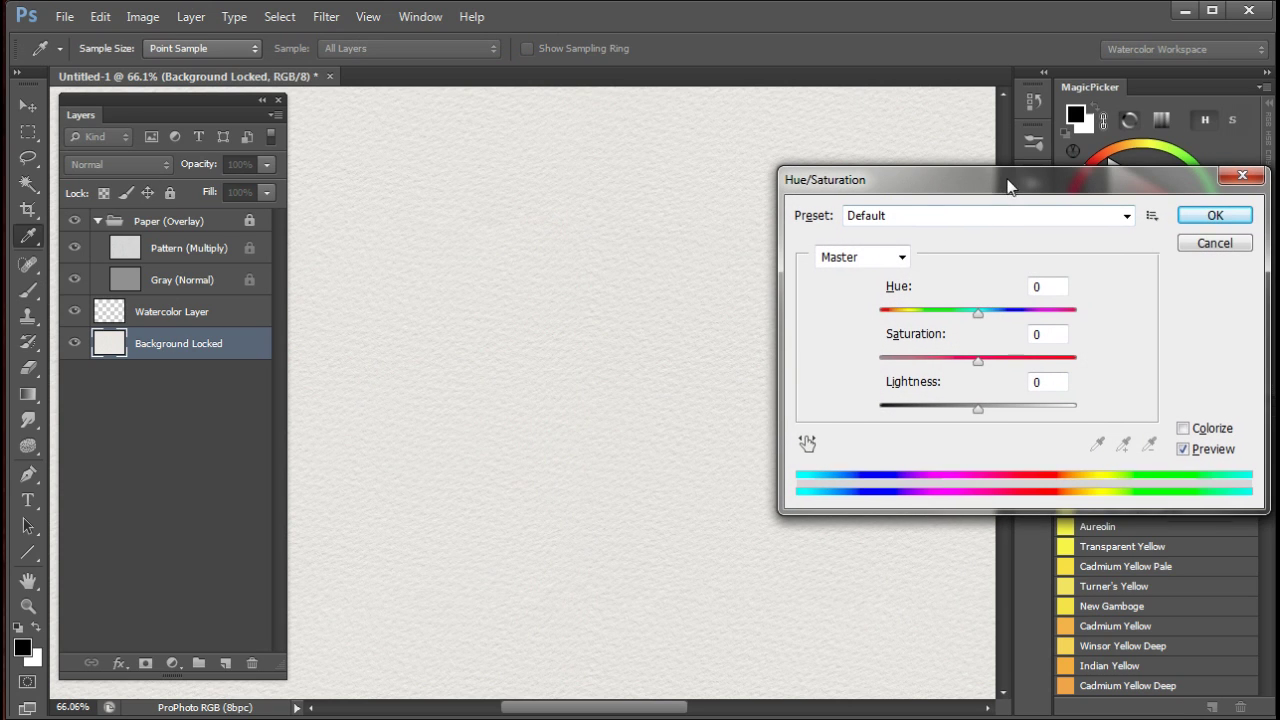
{"action": "left_click_drag", "start_coordinate": [1006, 181], "coordinate": [968, 174]}
{"action": "left_click_drag", "start_coordinate": [940, 354], "coordinate": [1011, 354]}
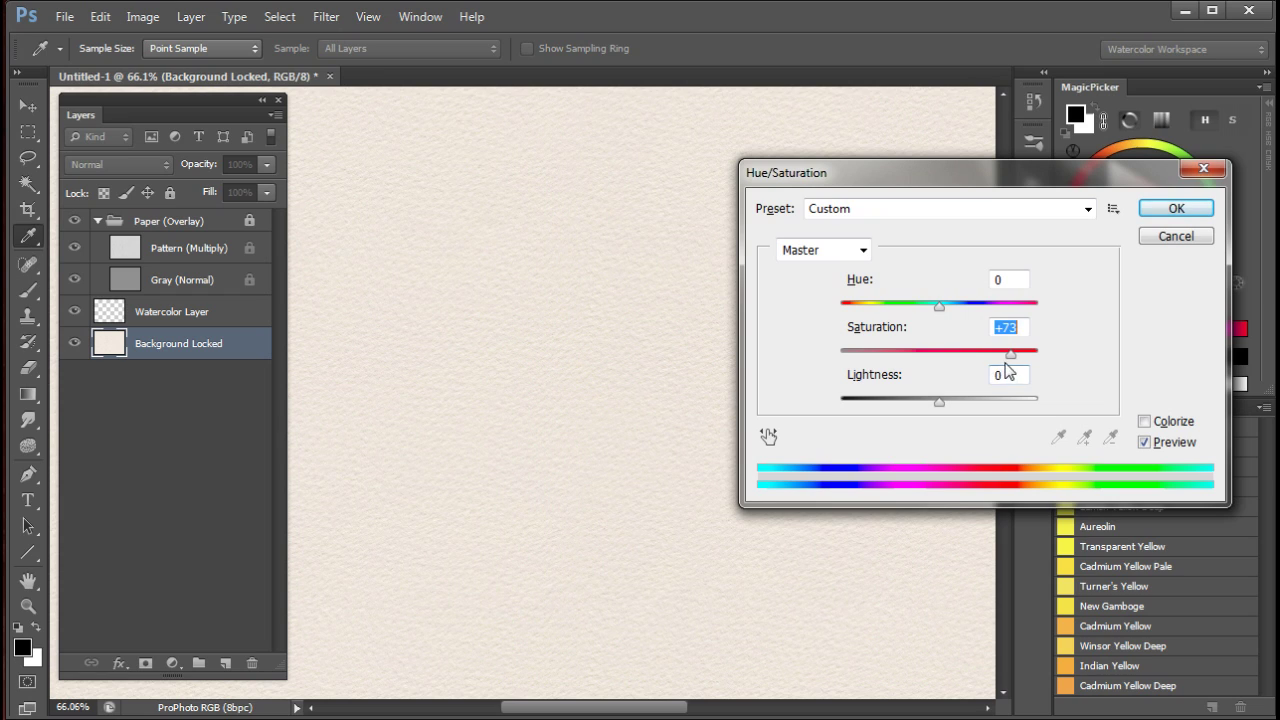
{"action": "left_click_drag", "start_coordinate": [1008, 358], "coordinate": [838, 360]}
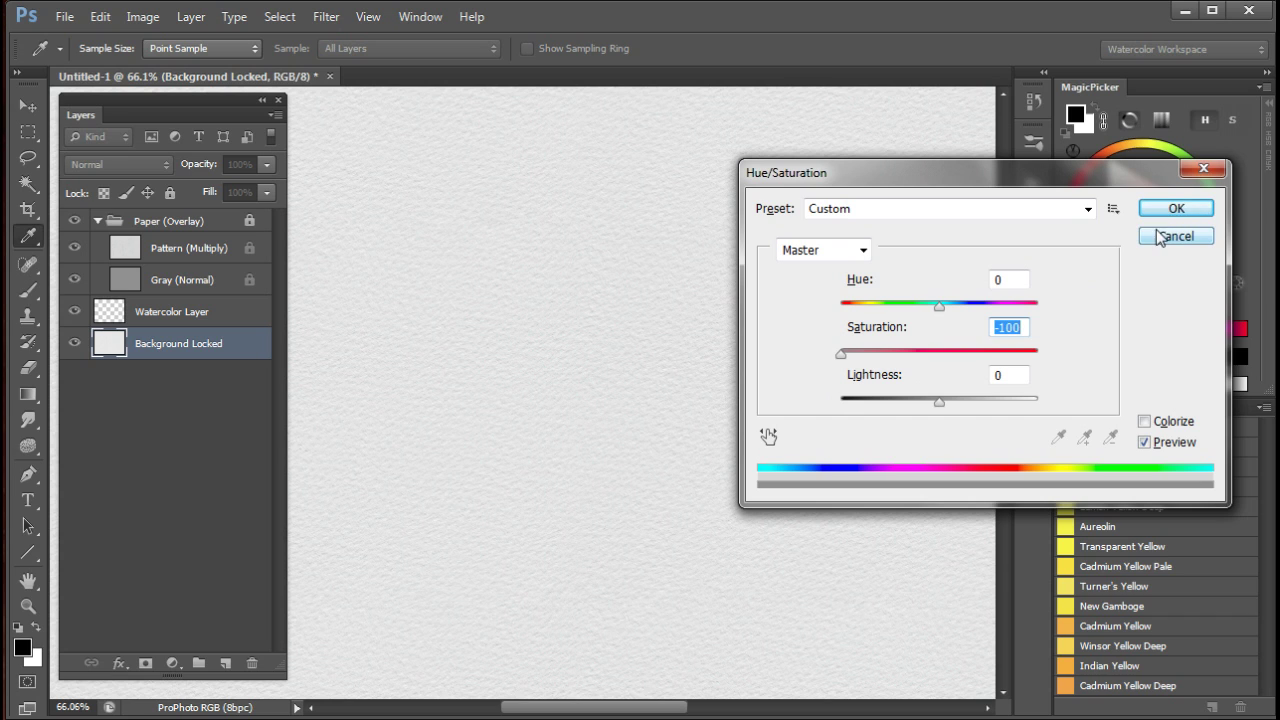
{"action": "left_click_drag", "start_coordinate": [843, 353], "coordinate": [940, 354]}
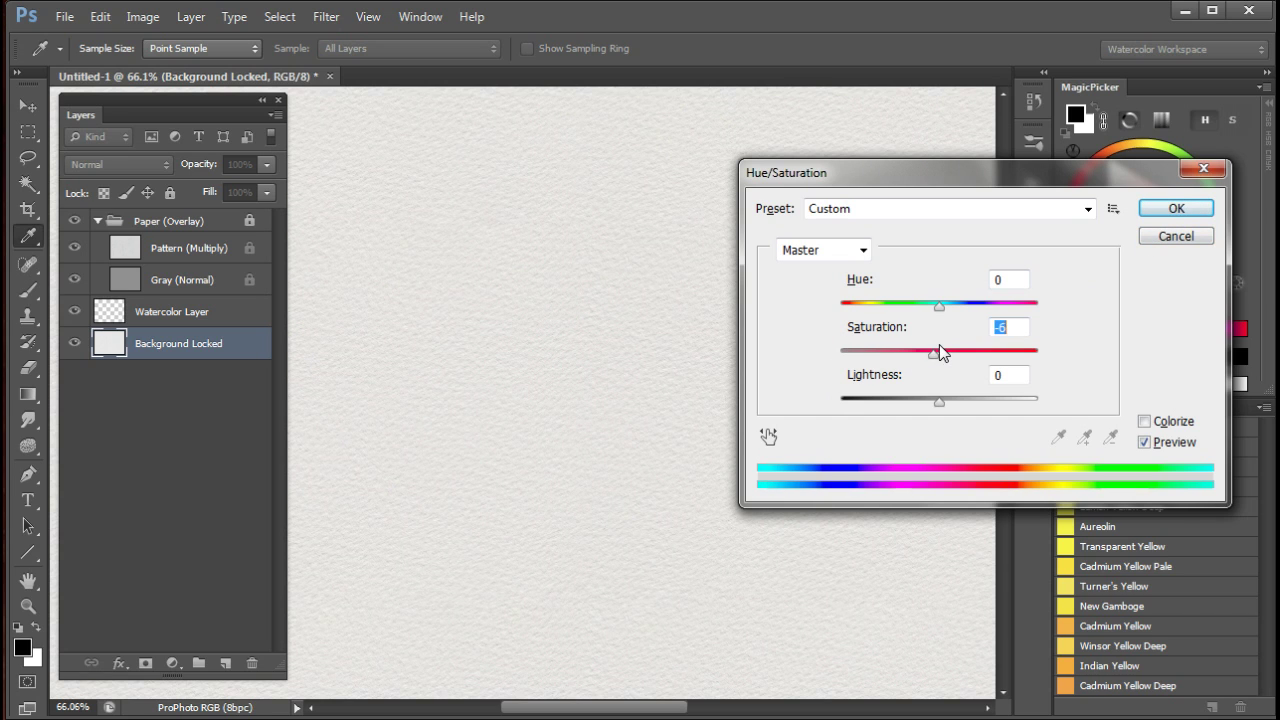
{"action": "left_click", "coordinate": [1176, 209]}
{"action": "key", "text": "b"}
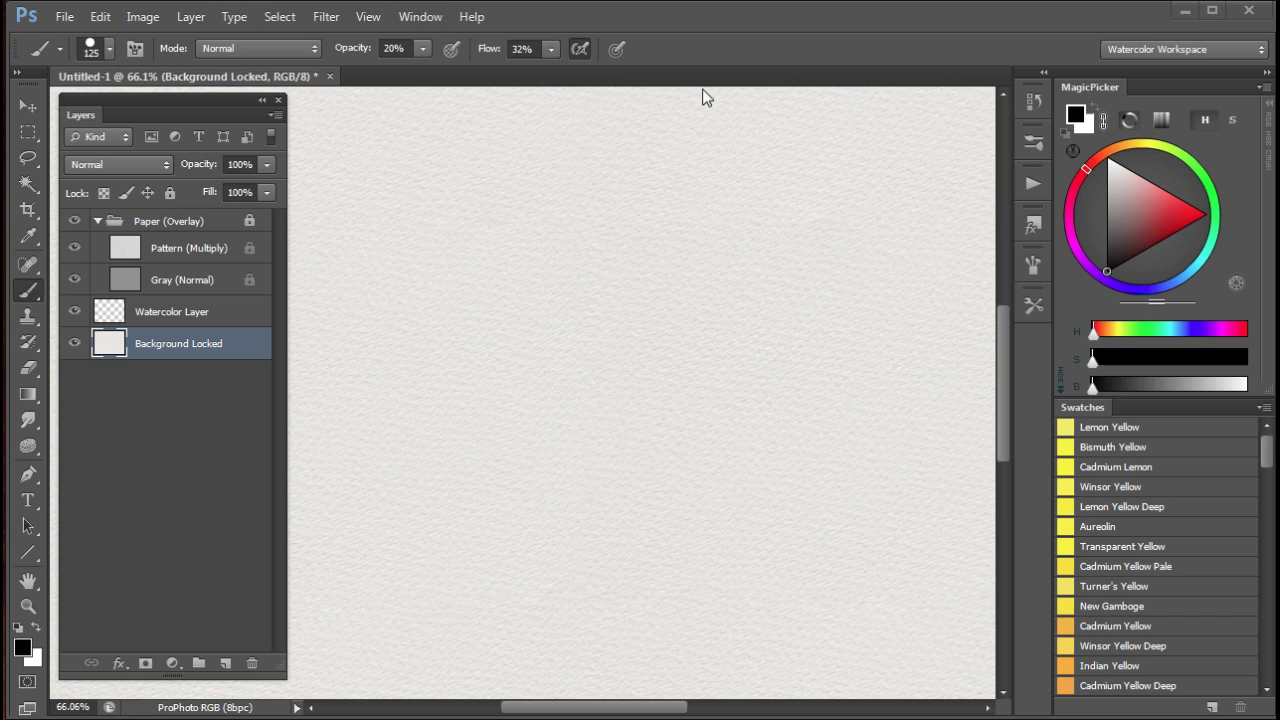
Try Levels with white point 246, a raised black point and brighter midtones, then cancel
{"action": "key", "text": "ctrl+l"}
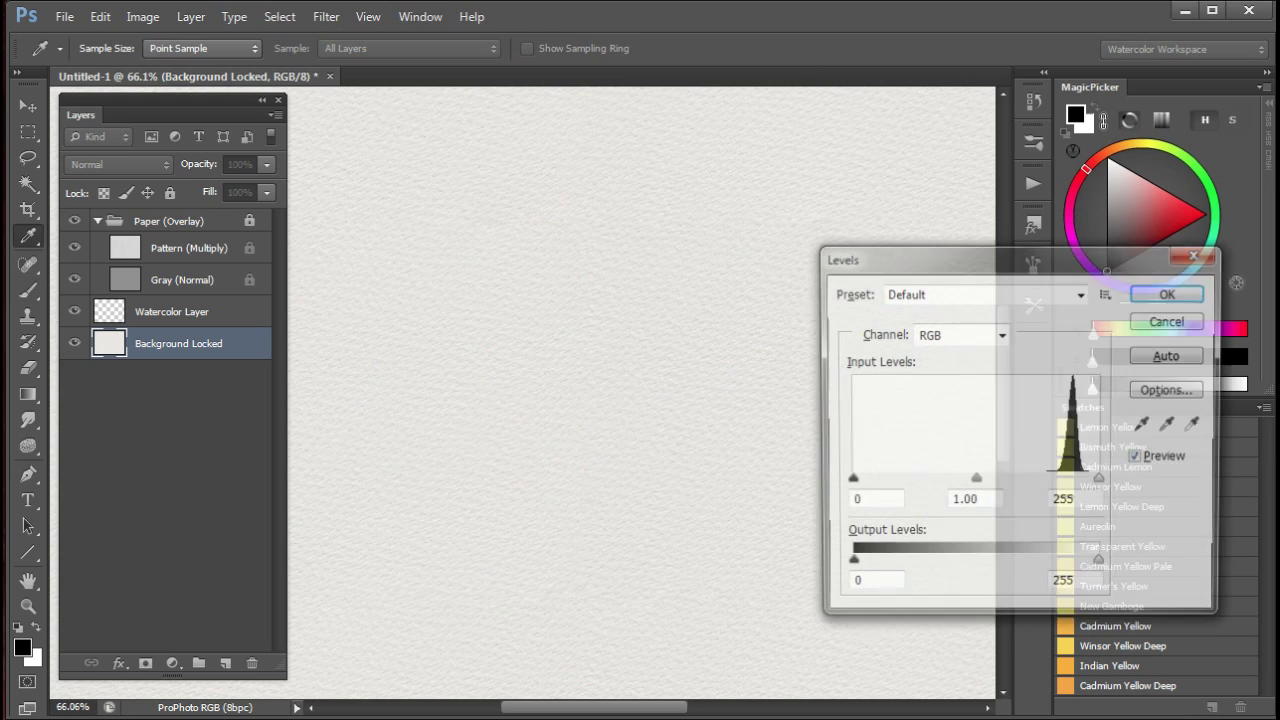
{"action": "left_click_drag", "start_coordinate": [994, 258], "coordinate": [1004, 150]}
{"action": "mouse_move", "coordinate": [1112, 373]}
{"action": "left_mouse_down"}
{"action": "mouse_move", "coordinate": [1091, 376]}
{"action": "mouse_move", "coordinate": [1116, 373]}
{"action": "left_mouse_up"}
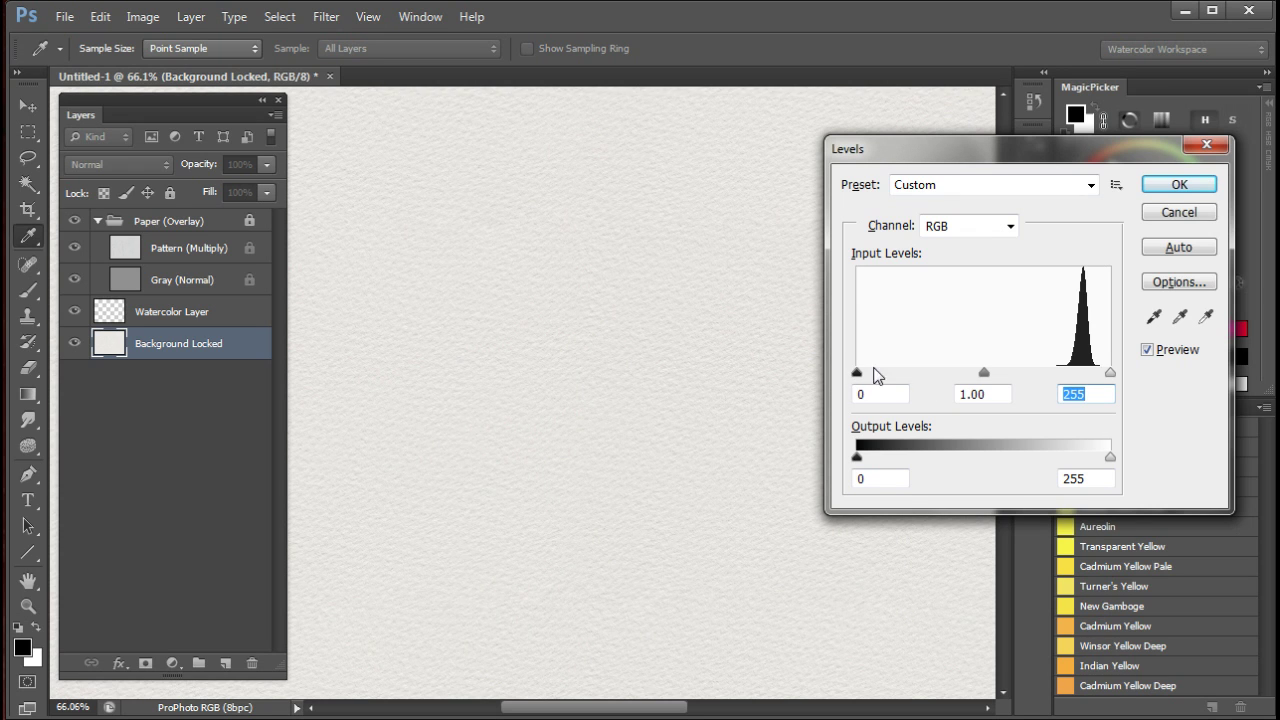
{"action": "mouse_move", "coordinate": [858, 375]}
{"action": "left_mouse_down"}
{"action": "mouse_move", "coordinate": [990, 377]}
{"action": "mouse_move", "coordinate": [858, 377]}
{"action": "left_mouse_up"}
{"action": "mouse_move", "coordinate": [985, 374]}
{"action": "left_mouse_down"}
{"action": "mouse_move", "coordinate": [971, 374]}
{"action": "mouse_move", "coordinate": [1026, 381]}
{"action": "mouse_move", "coordinate": [982, 390]}
{"action": "mouse_move", "coordinate": [993, 380]}
{"action": "left_mouse_up"}
{"action": "left_click", "coordinate": [1177, 215]}
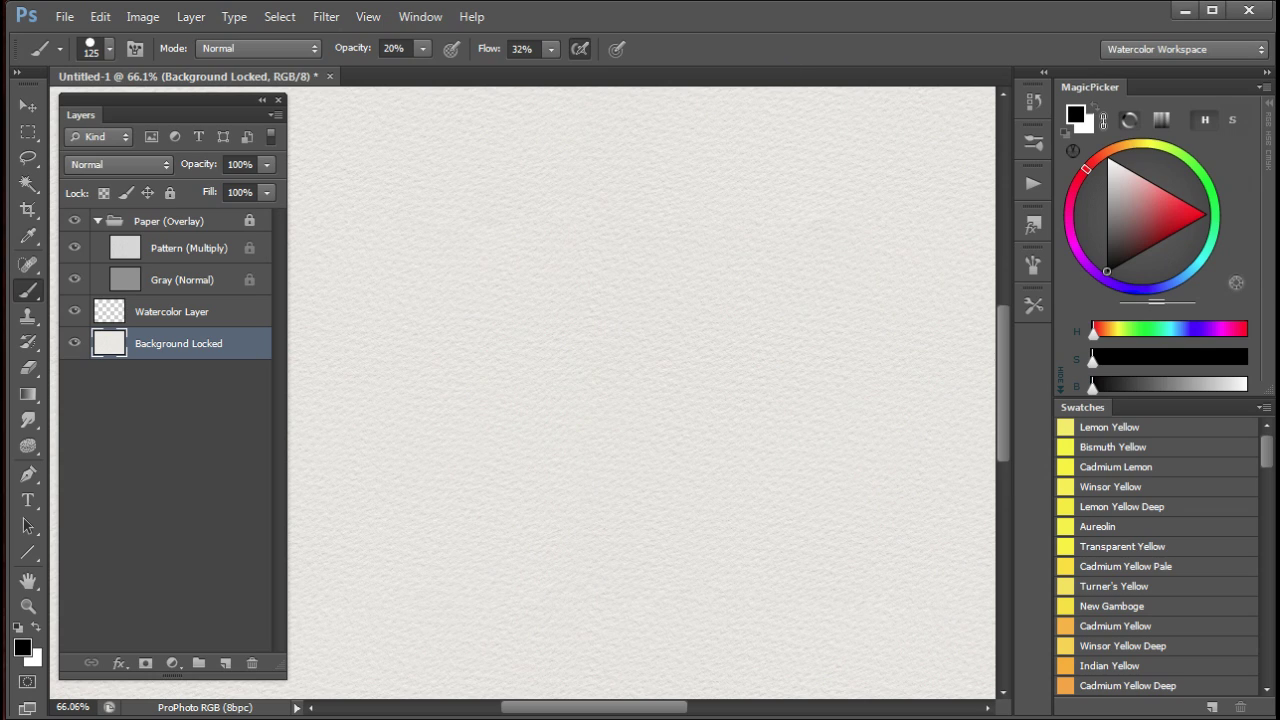
Try Levels again at input levels 0, 1.54, 241, then cancel without applying
{"action": "key", "text": "ctrl+l"}
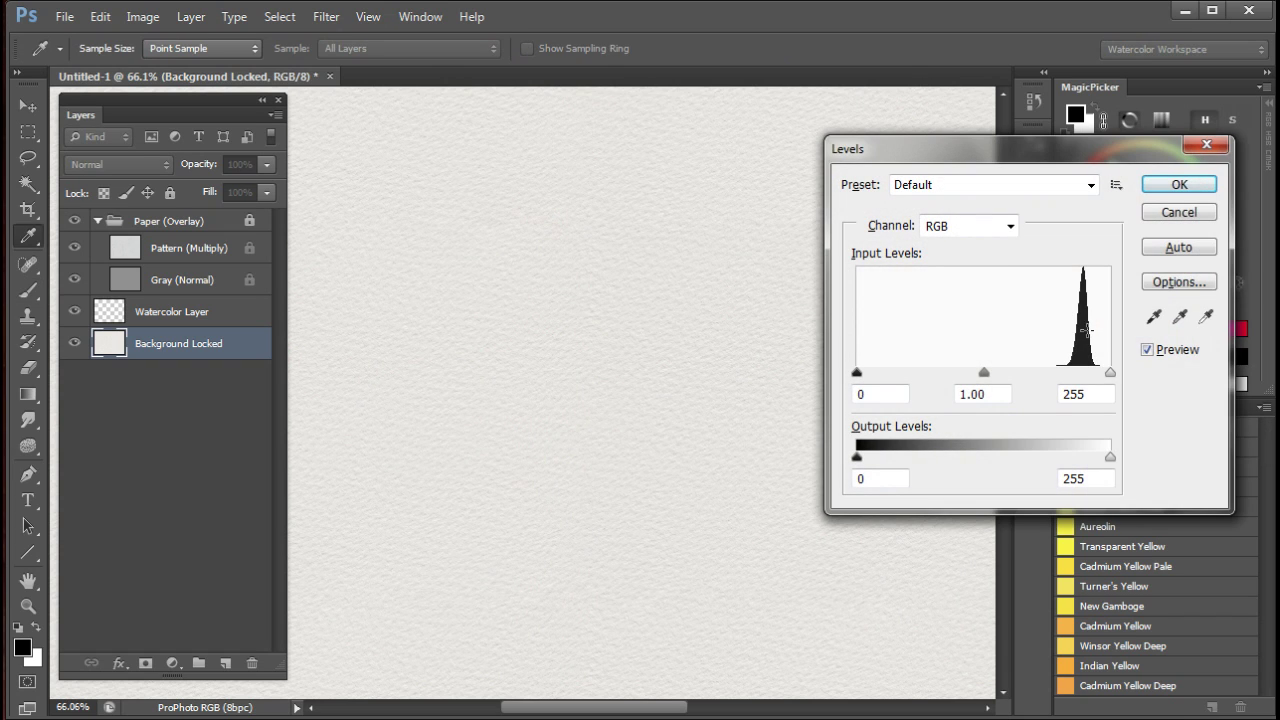
{"action": "left_click_drag", "start_coordinate": [1111, 373], "coordinate": [1097, 378]}
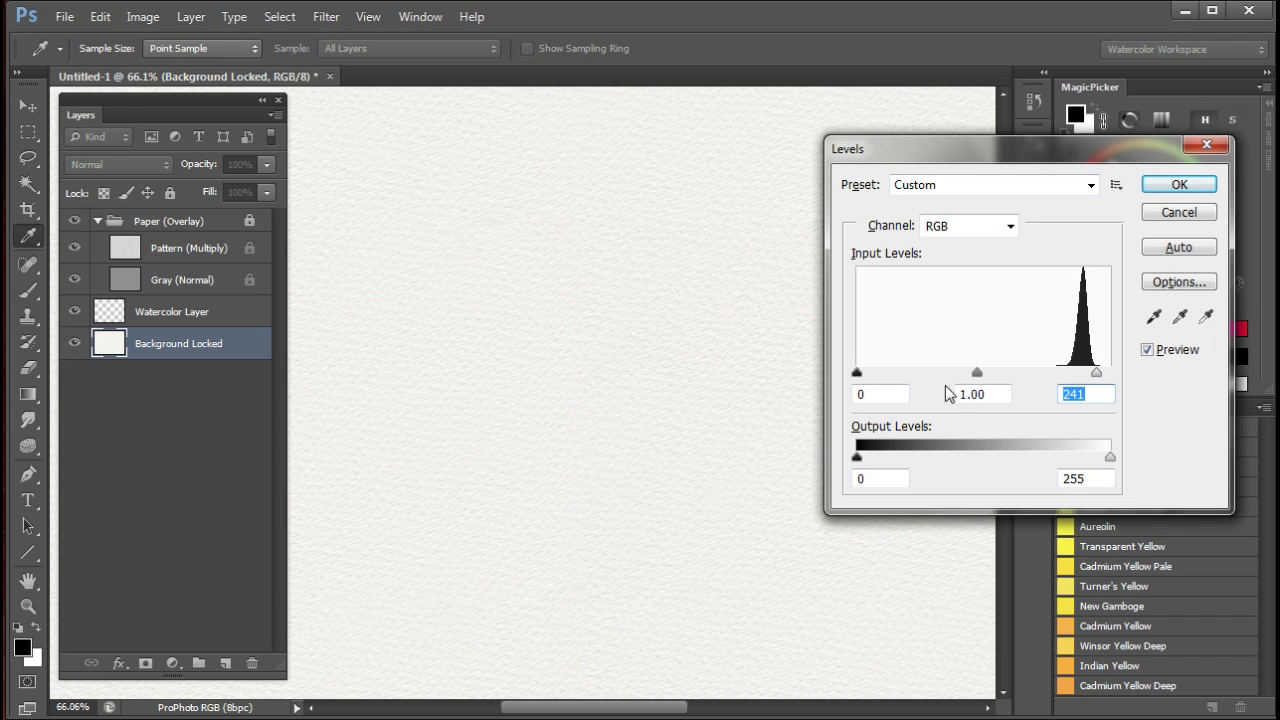
{"action": "left_click_drag", "start_coordinate": [976, 373], "coordinate": [941, 378]}
{"action": "left_click", "coordinate": [1179, 212]}
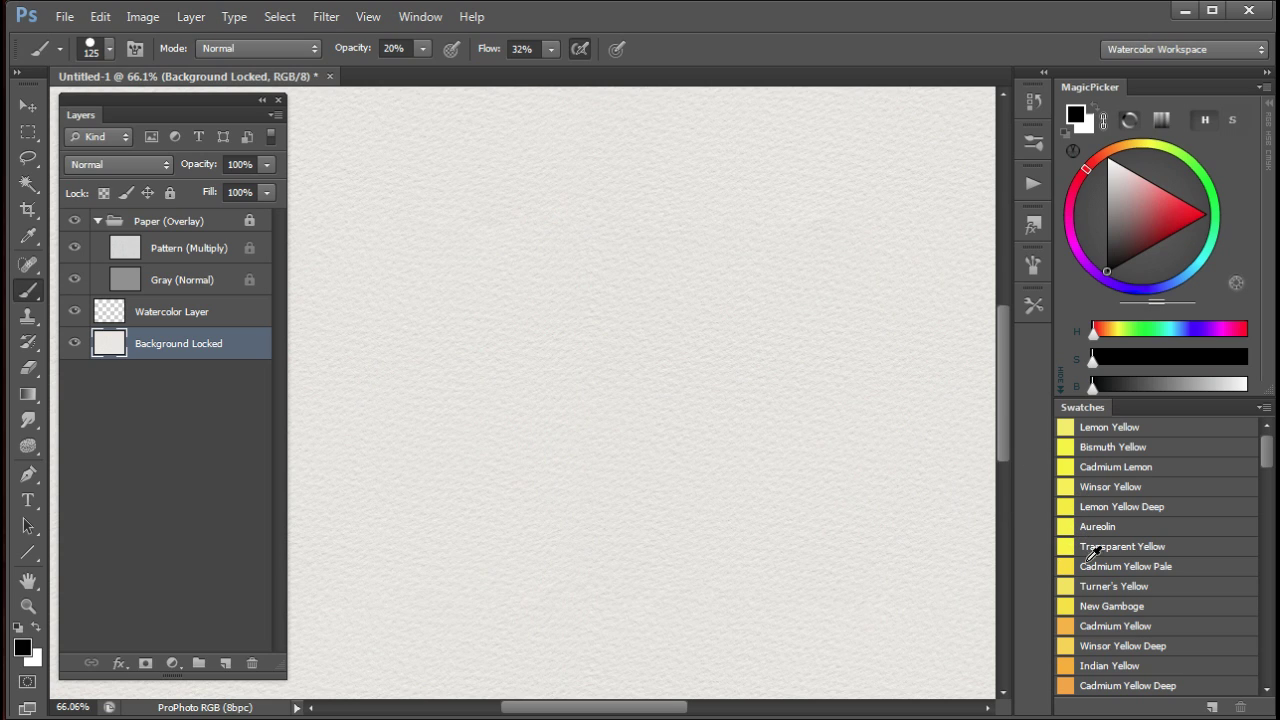
Create a new blank document and run the Make HP Watercolor Paper action on it
{"action": "key", "text": "Return"}
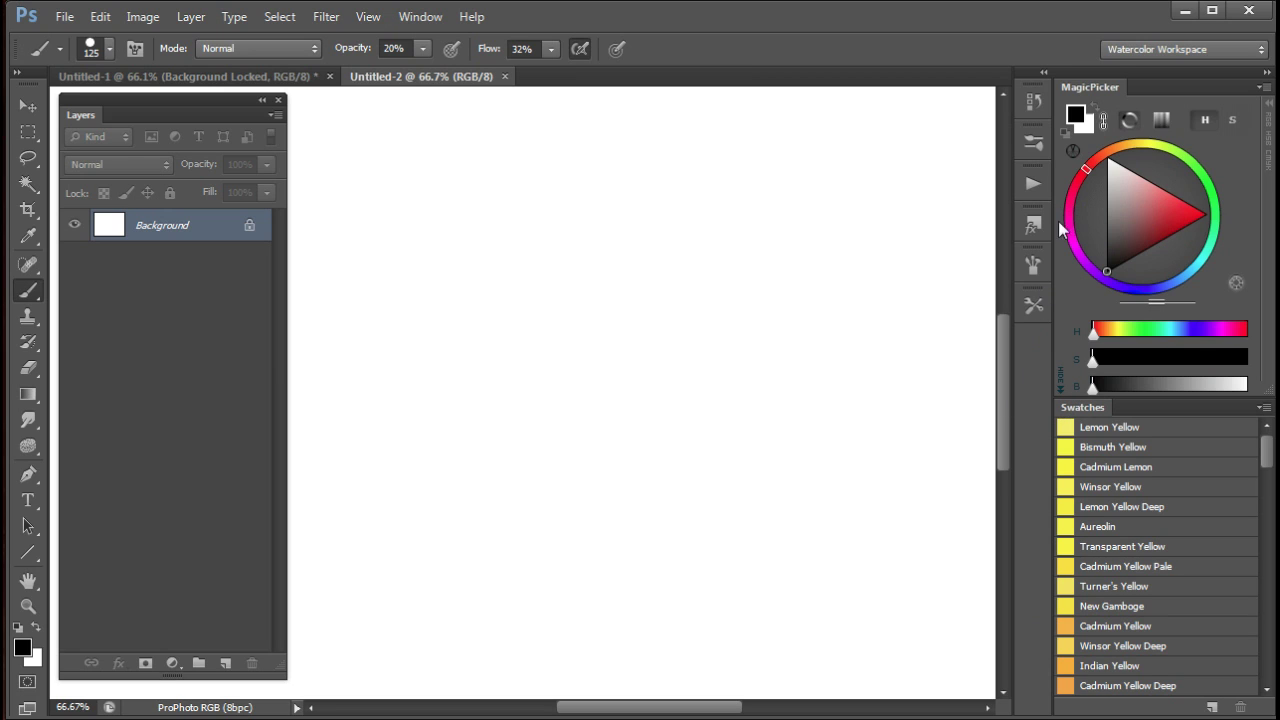
{"action": "left_click", "coordinate": [1034, 184]}
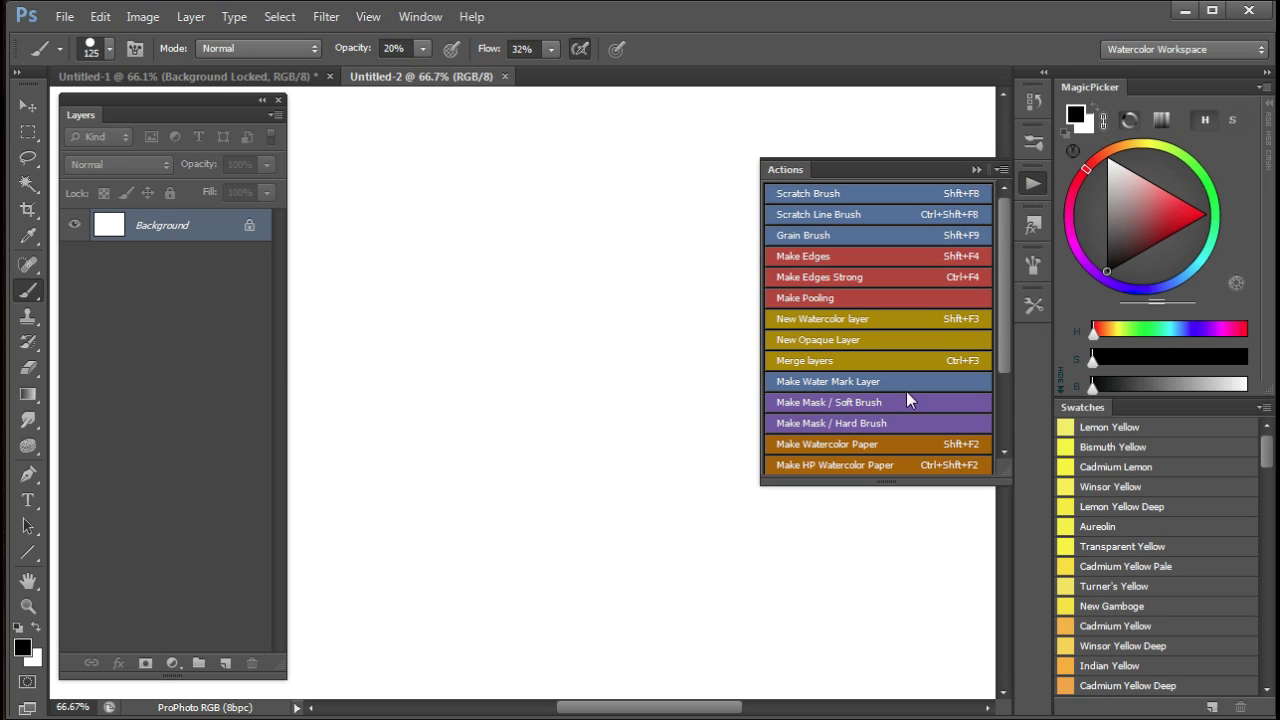
{"action": "left_click", "coordinate": [824, 465]}
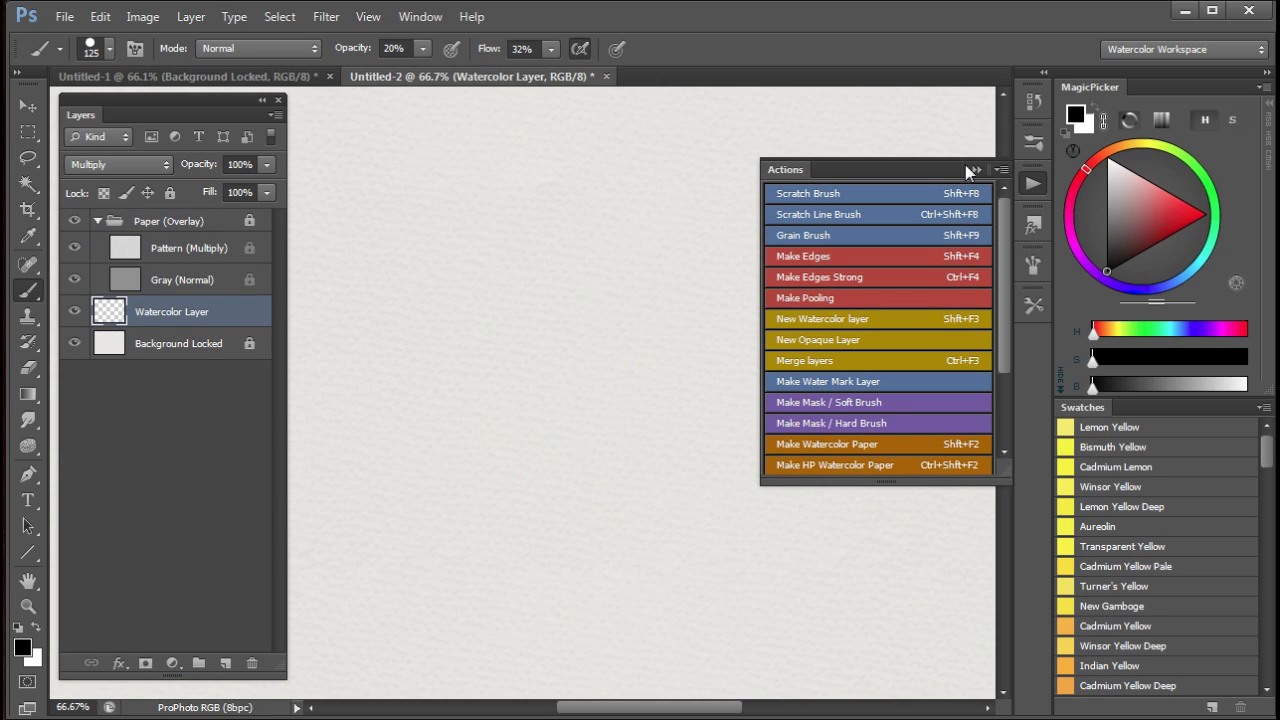
{"action": "left_click", "coordinate": [975, 170]}
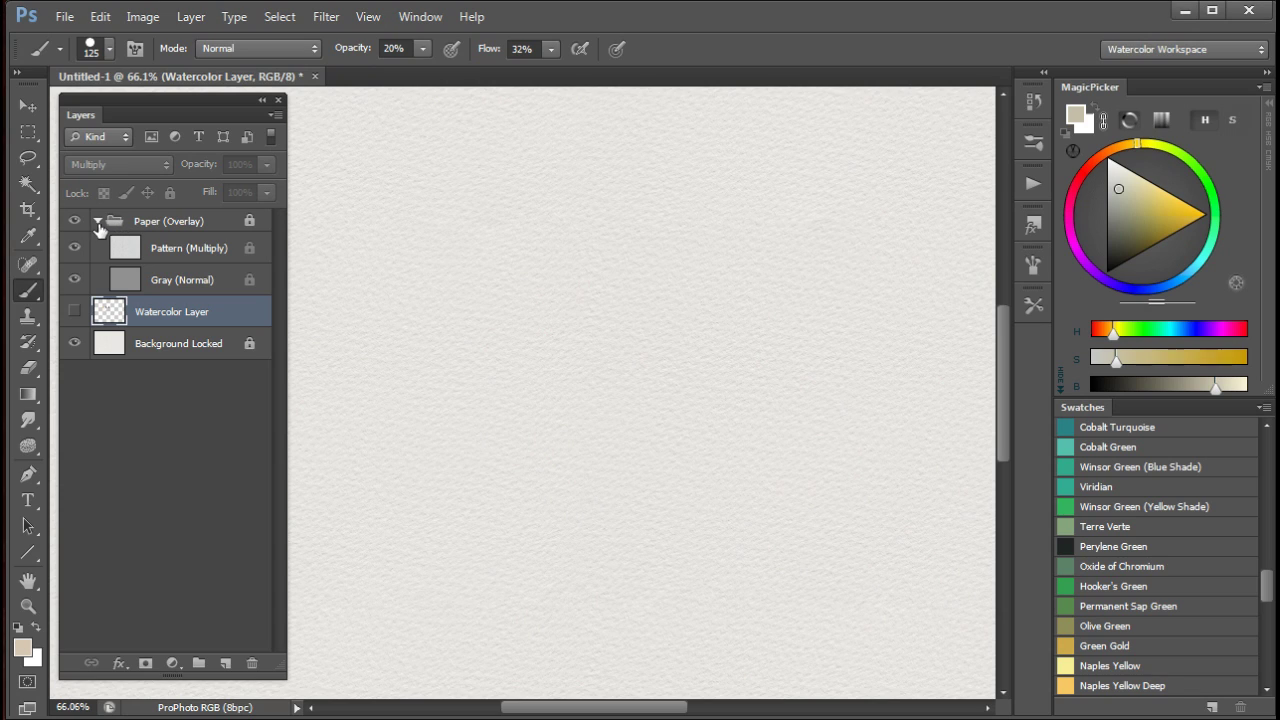
Collapse Paper (Overlay), show the Watercolor Layer's painted dots, and hide the paper texture group
{"action": "left_click", "coordinate": [97, 222]}
{"action": "left_click", "coordinate": [114, 224]}
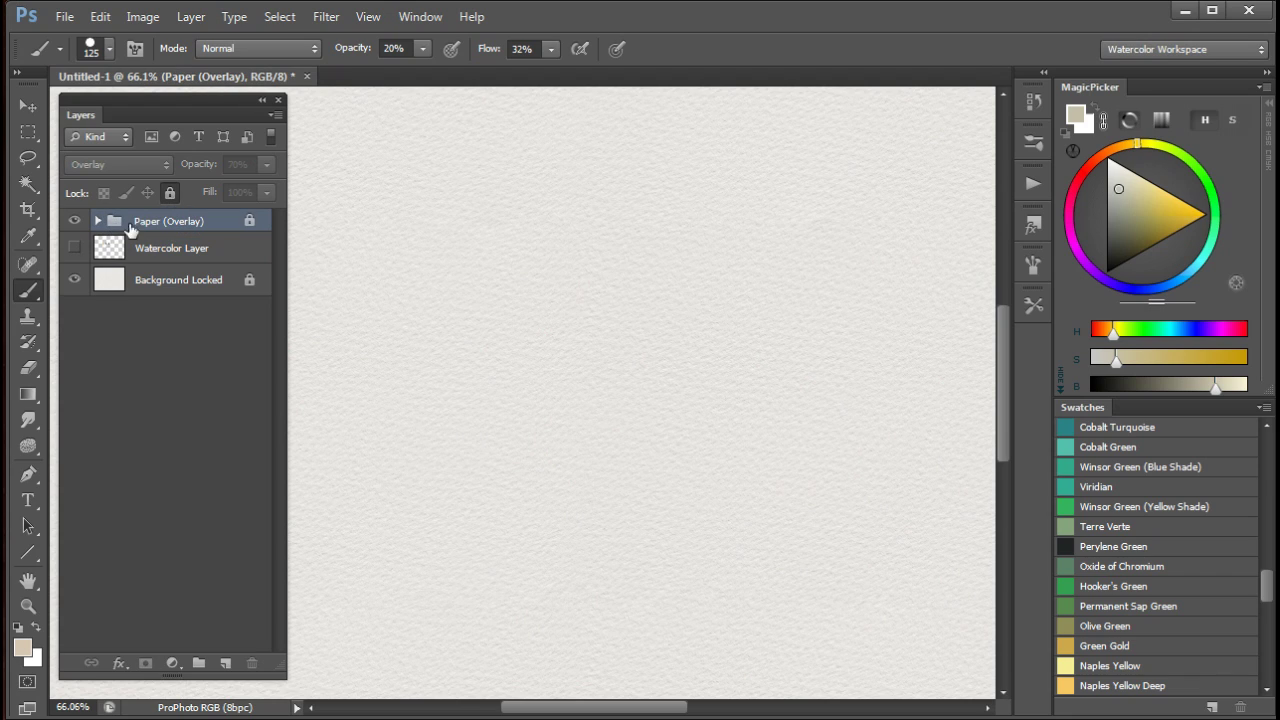
{"action": "left_click", "coordinate": [75, 222]}
{"action": "left_click", "coordinate": [75, 222]}
{"action": "left_click", "coordinate": [75, 249]}
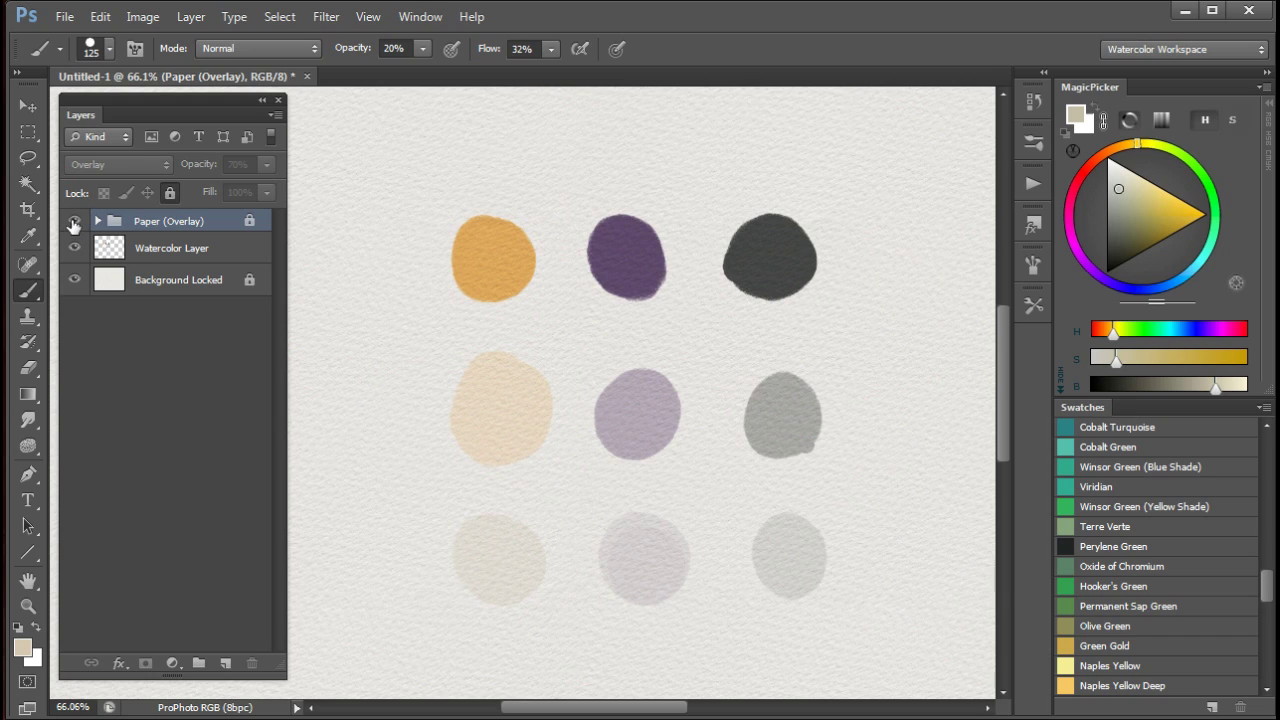
{"action": "left_click", "coordinate": [74, 222]}
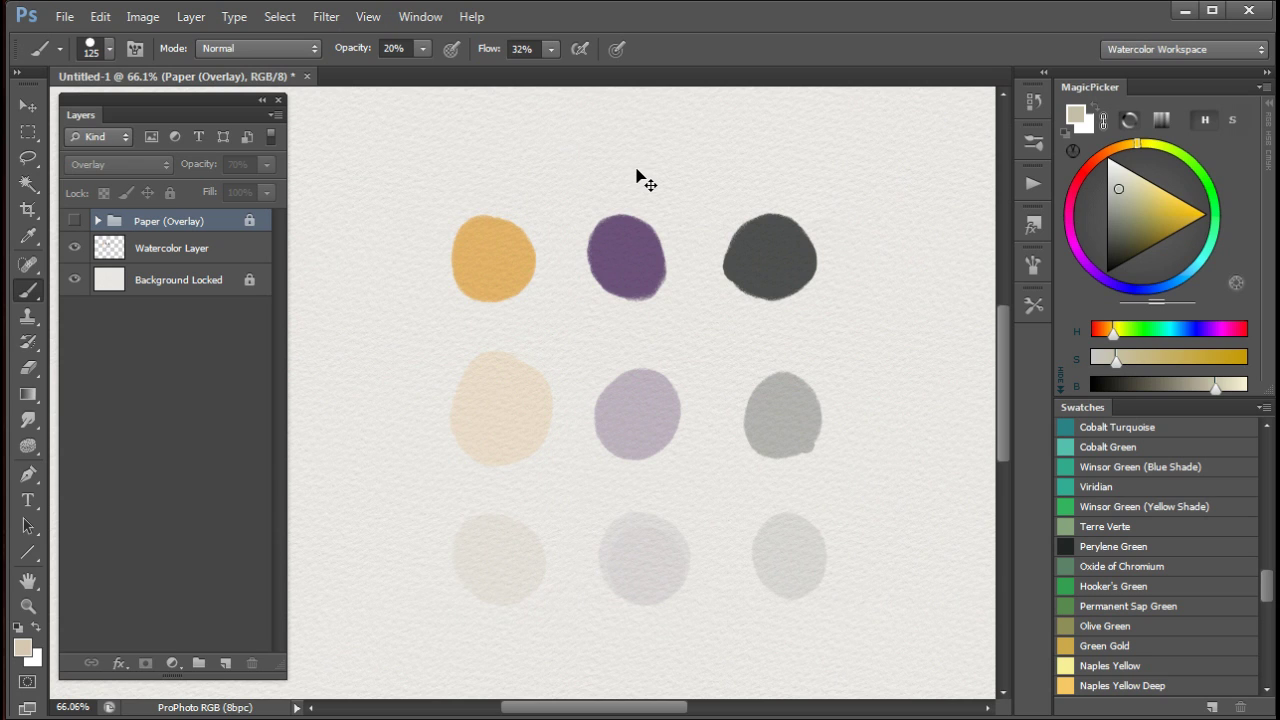
{"action": "scroll", "coordinate": [640, 178], "scroll_direction": "up", "scroll_amount": 1}
View the canvas at 100% and dismiss the warning about painting on a hidden layer
{"action": "key", "text": "ctrl+plus"}
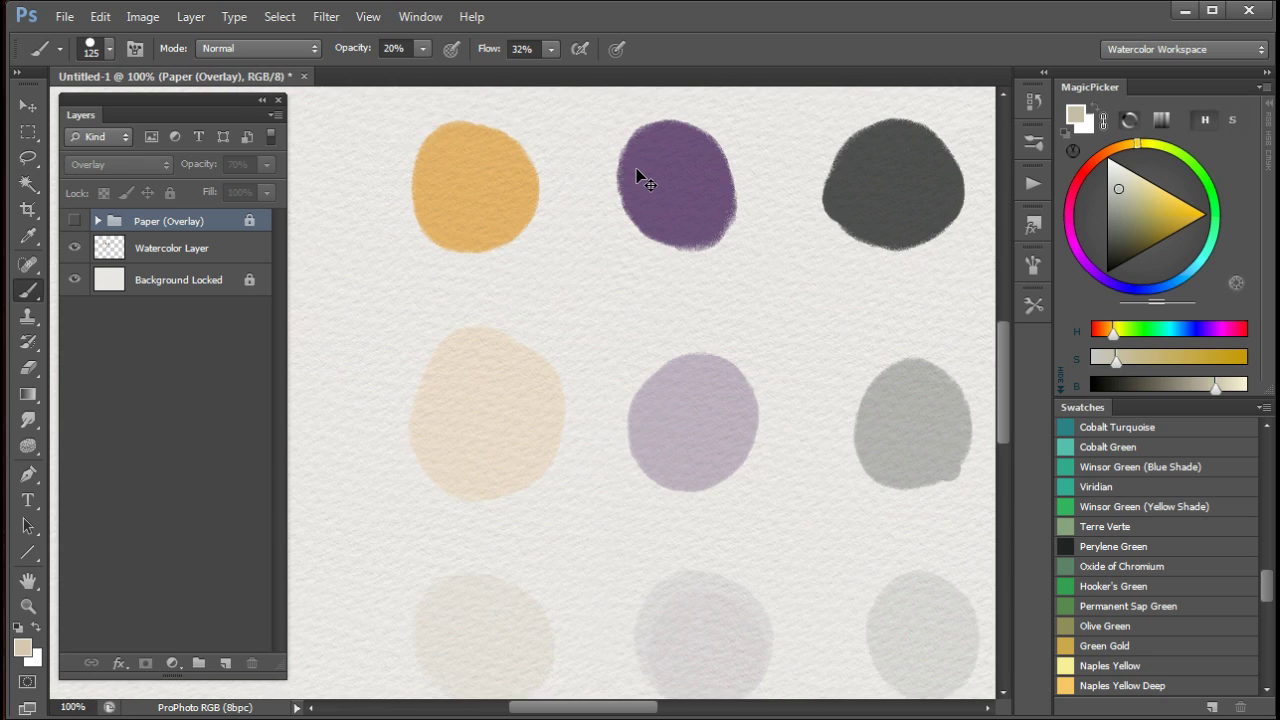
{"action": "left_click", "coordinate": [770, 295]}
{"action": "left_click", "coordinate": [661, 294]}
{"action": "mouse_move", "coordinate": [757, 297]}
{"action": "left_mouse_down"}
{"action": "mouse_move", "coordinate": [726, 340]}
{"action": "mouse_move", "coordinate": [659, 370]}
{"action": "mouse_move", "coordinate": [657, 406]}
{"action": "mouse_move", "coordinate": [740, 409]}
{"action": "left_mouse_up"}
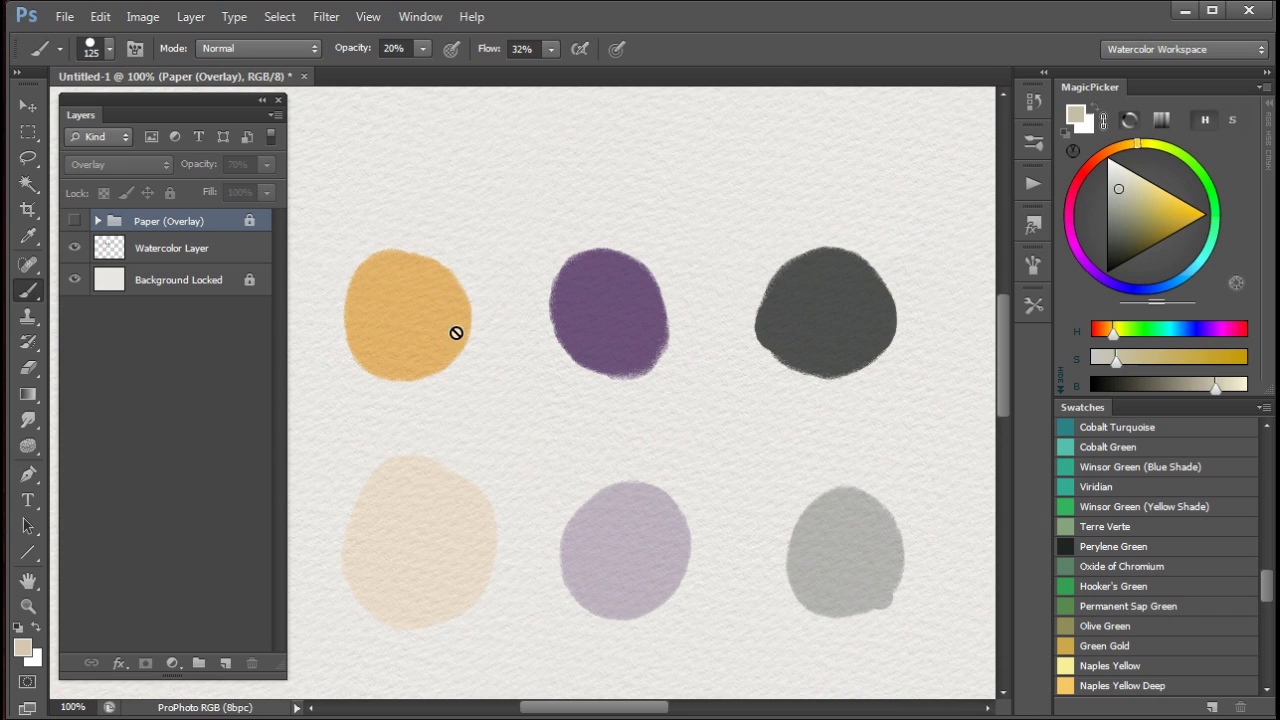
Show the Paper (Overlay) group again, unlock it, and set its opacity to 45%
{"action": "left_click", "coordinate": [75, 223]}
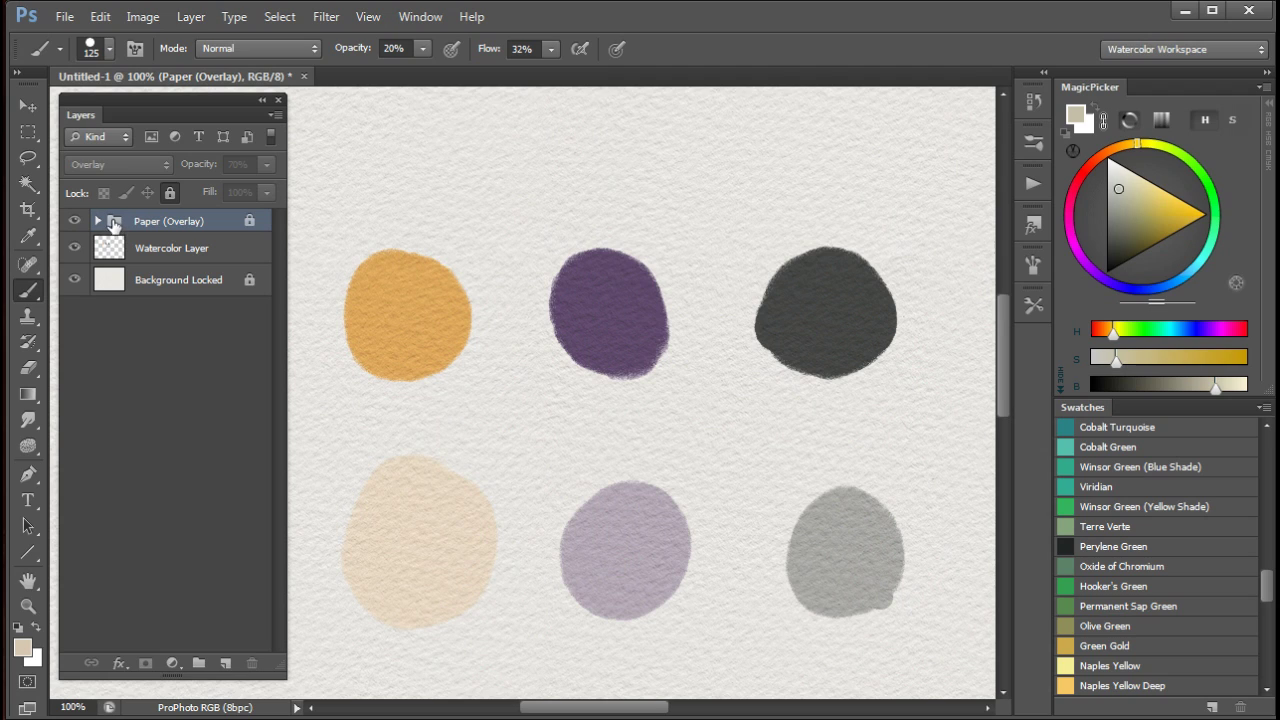
{"action": "left_click", "coordinate": [170, 195]}
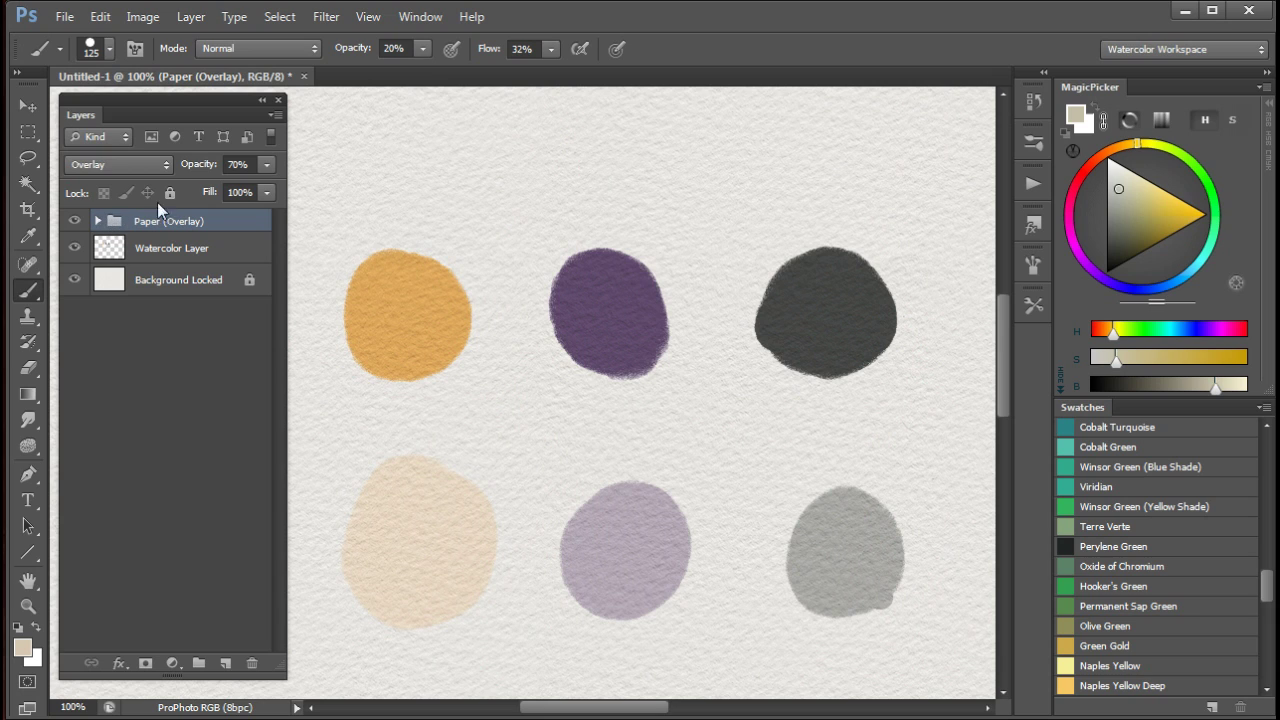
{"action": "left_click_drag", "start_coordinate": [208, 170], "coordinate": [180, 174]}
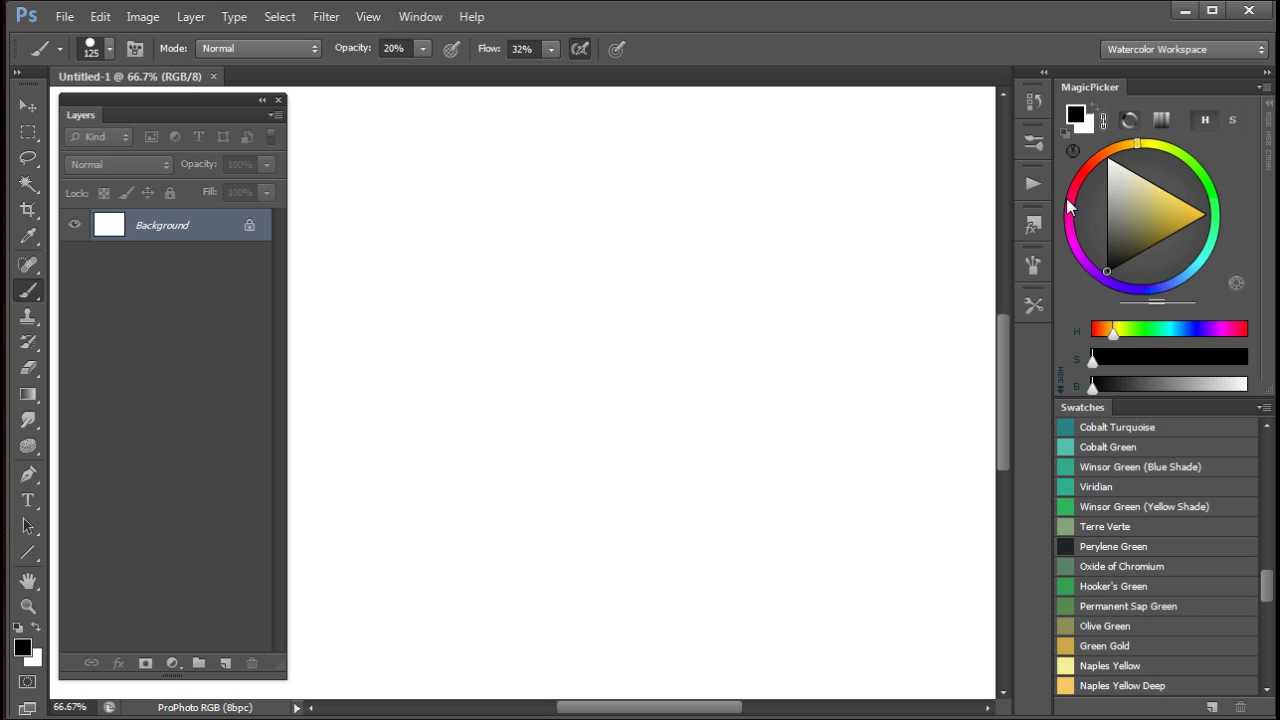
Switch the Actions panel to list mode so each action's steps are visible
{"action": "left_click", "coordinate": [1035, 184]}
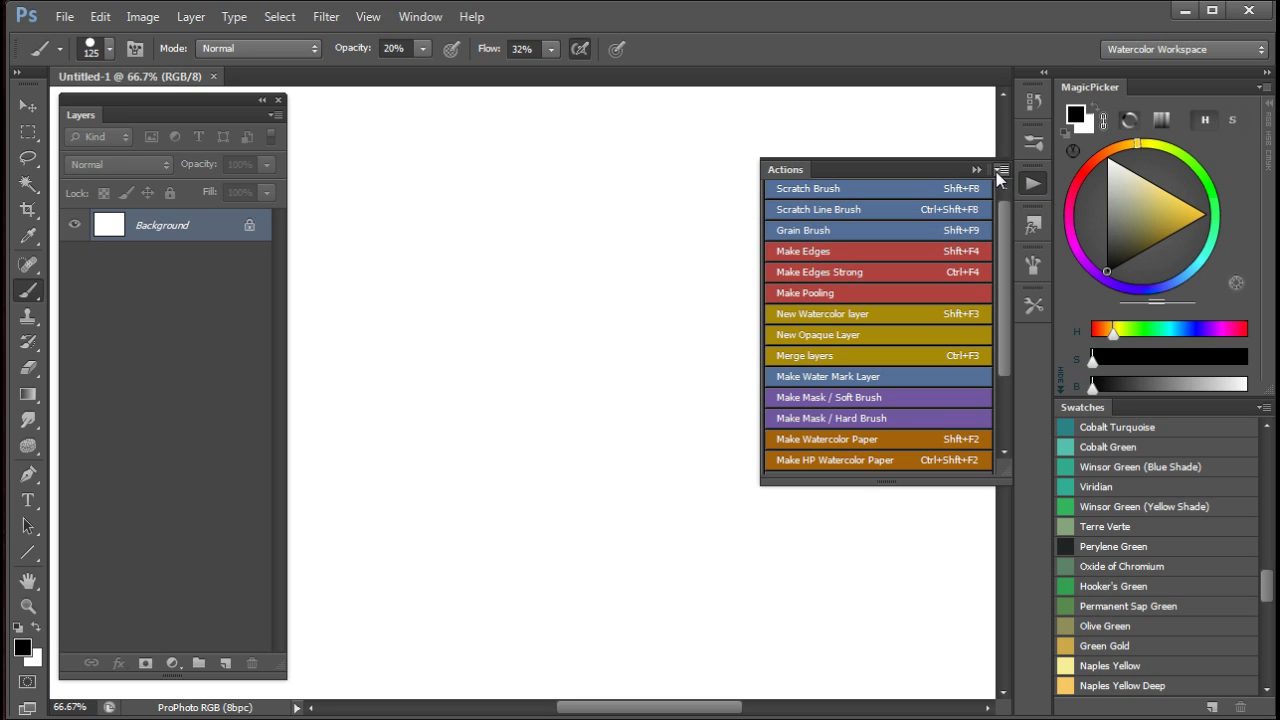
{"action": "left_click", "coordinate": [1001, 171]}
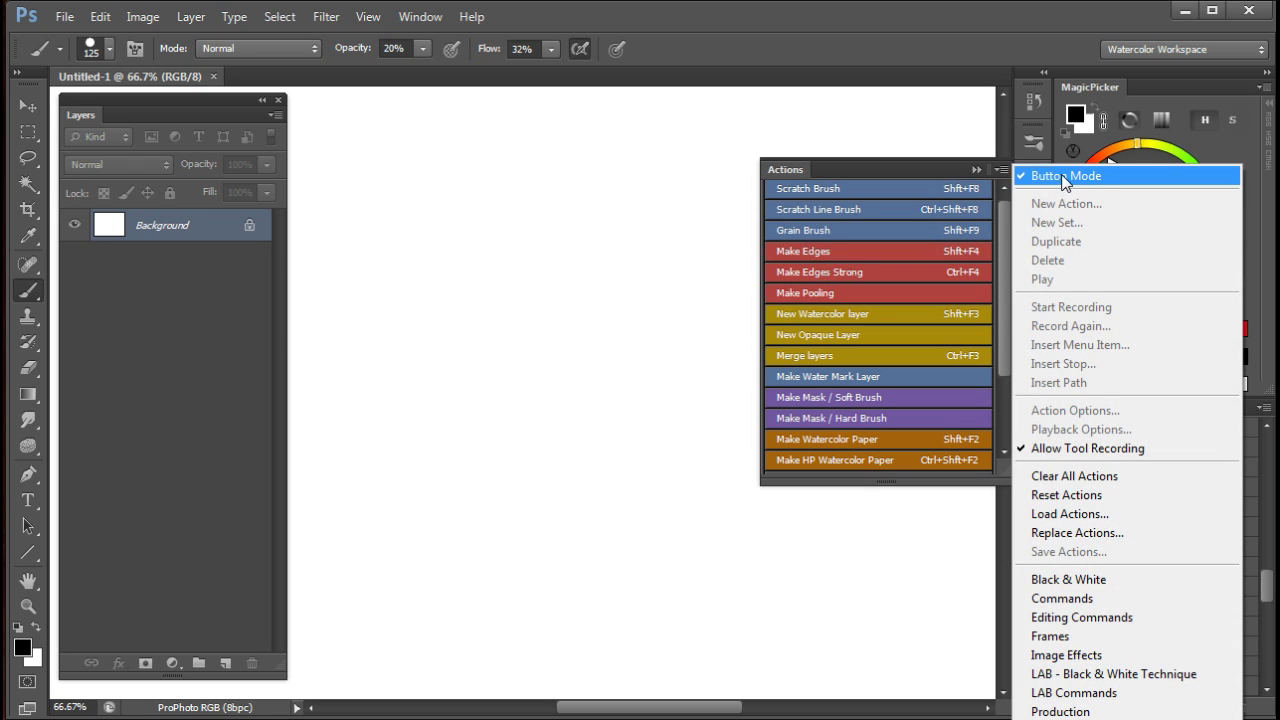
{"action": "left_click", "coordinate": [1063, 177]}
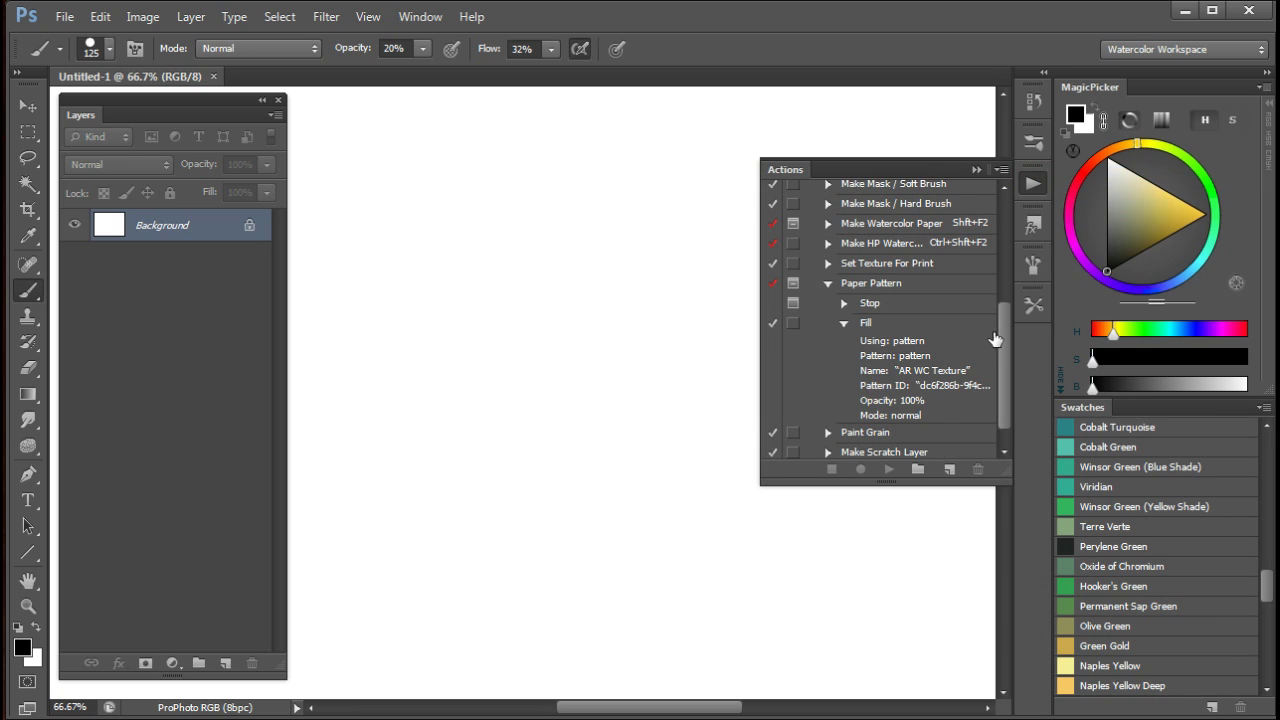
{"action": "scroll", "coordinate": [1005, 324], "scroll_direction": "up", "scroll_amount": 1}
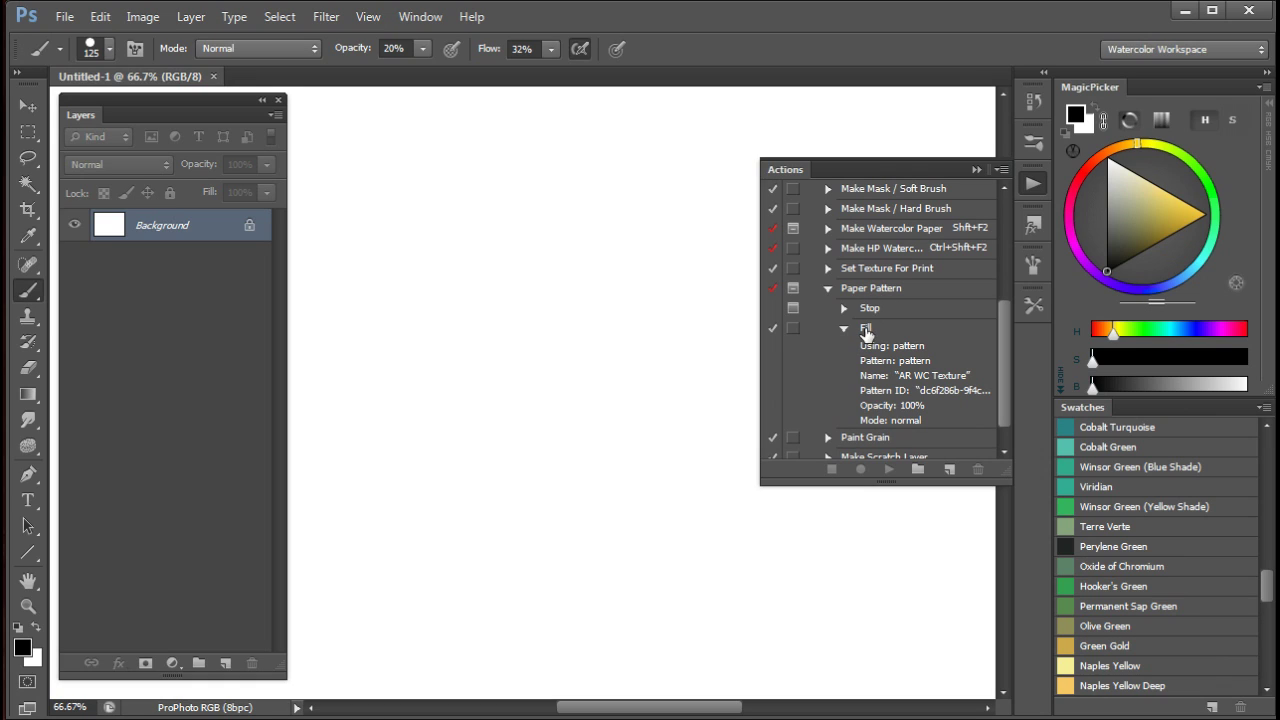
Fill the Background with the AR WC Texture custom pattern via the Paper Pattern Fill step
{"action": "double_click", "coordinate": [866, 330]}
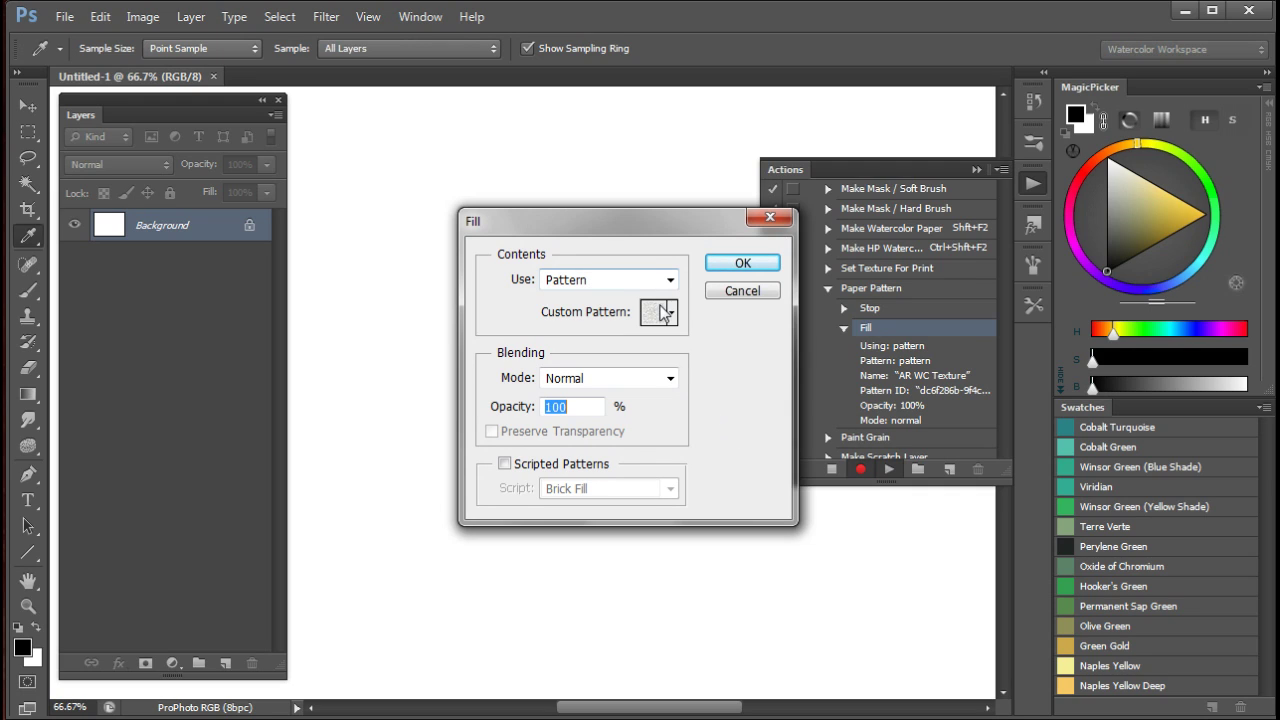
{"action": "left_click", "coordinate": [673, 313]}
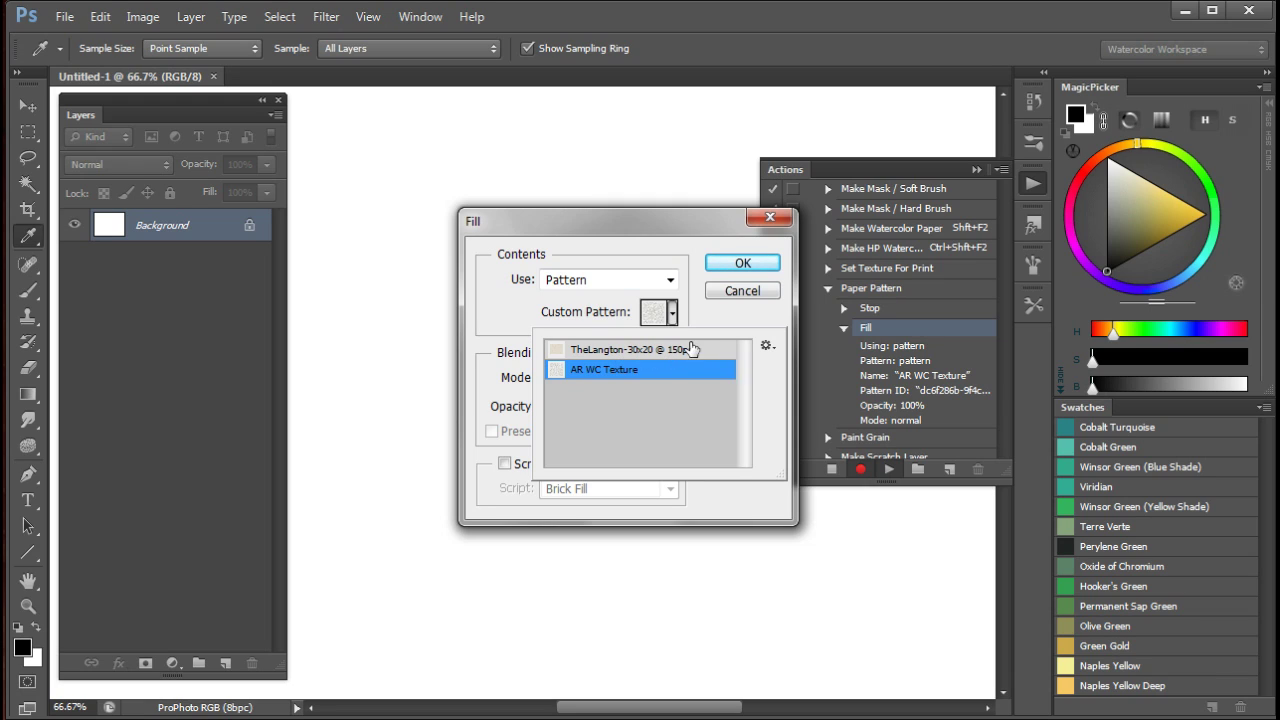
{"action": "left_click", "coordinate": [745, 264]}
{"action": "left_click", "coordinate": [745, 264]}
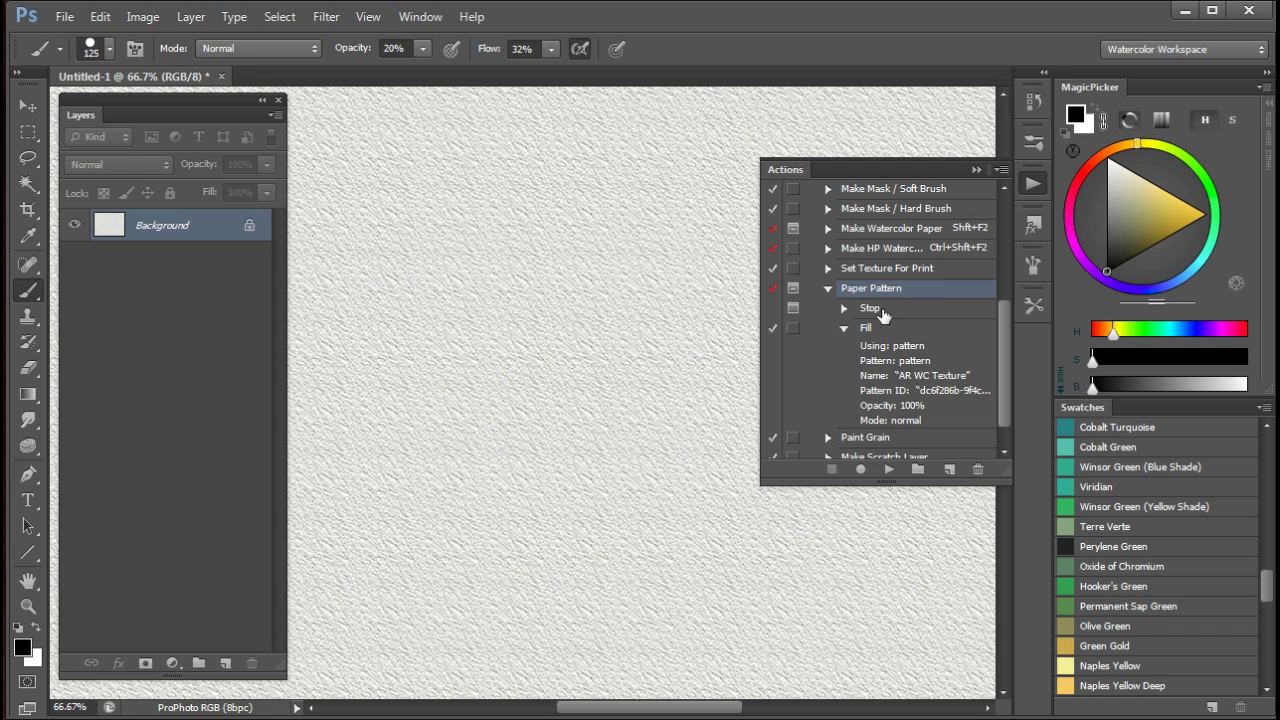
Return Actions to Button Mode, run Make Watercolor Paper, and paint a grey test stroke
{"action": "left_click", "coordinate": [1001, 170]}
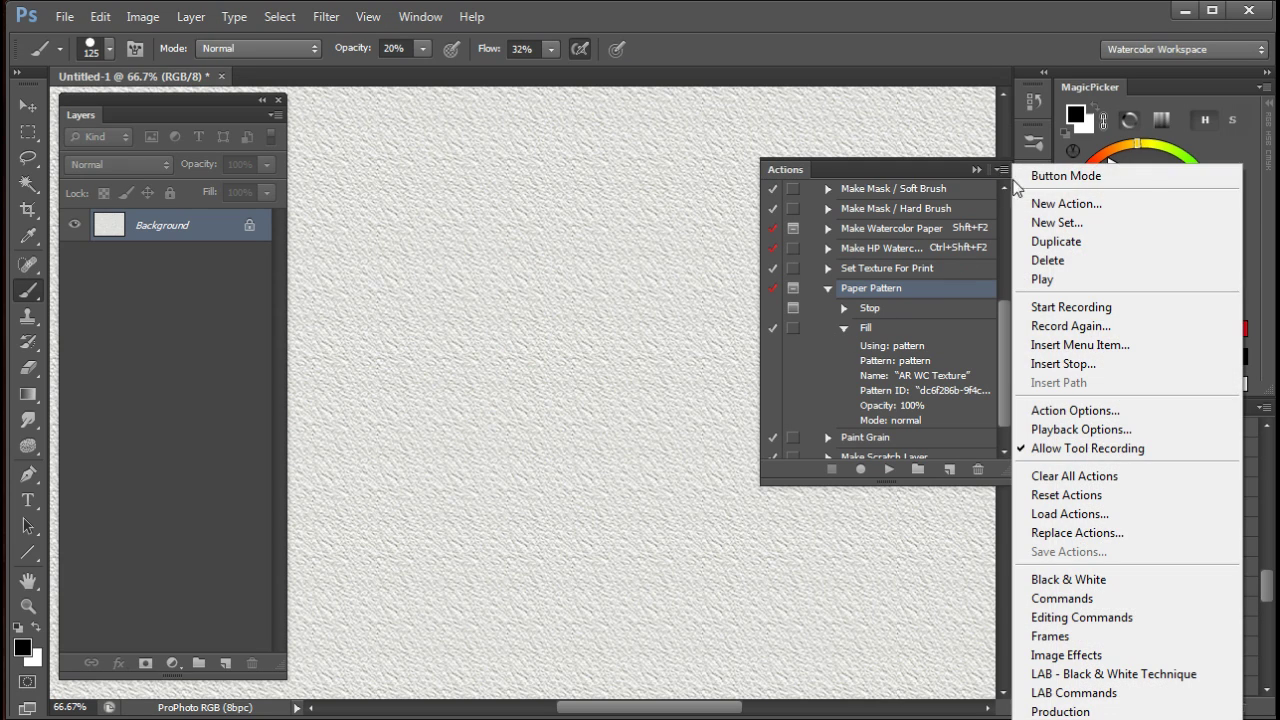
{"action": "left_click", "coordinate": [1075, 175]}
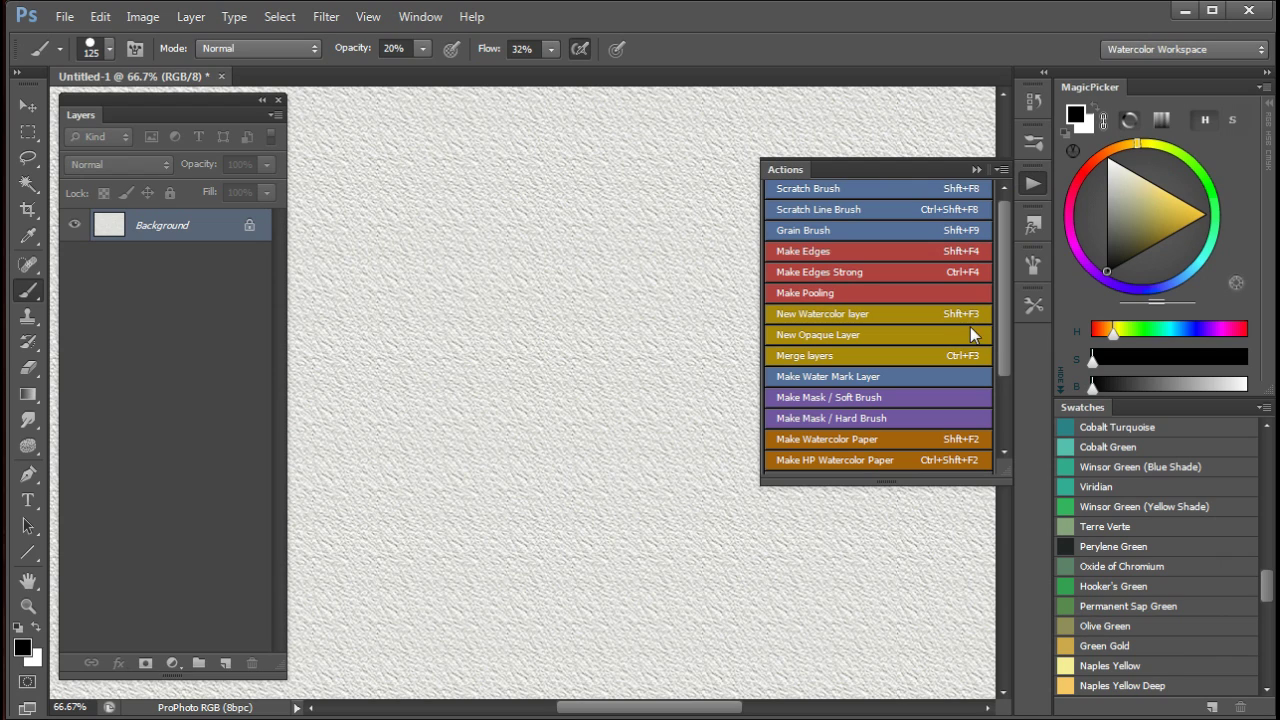
{"action": "left_click", "coordinate": [829, 441]}
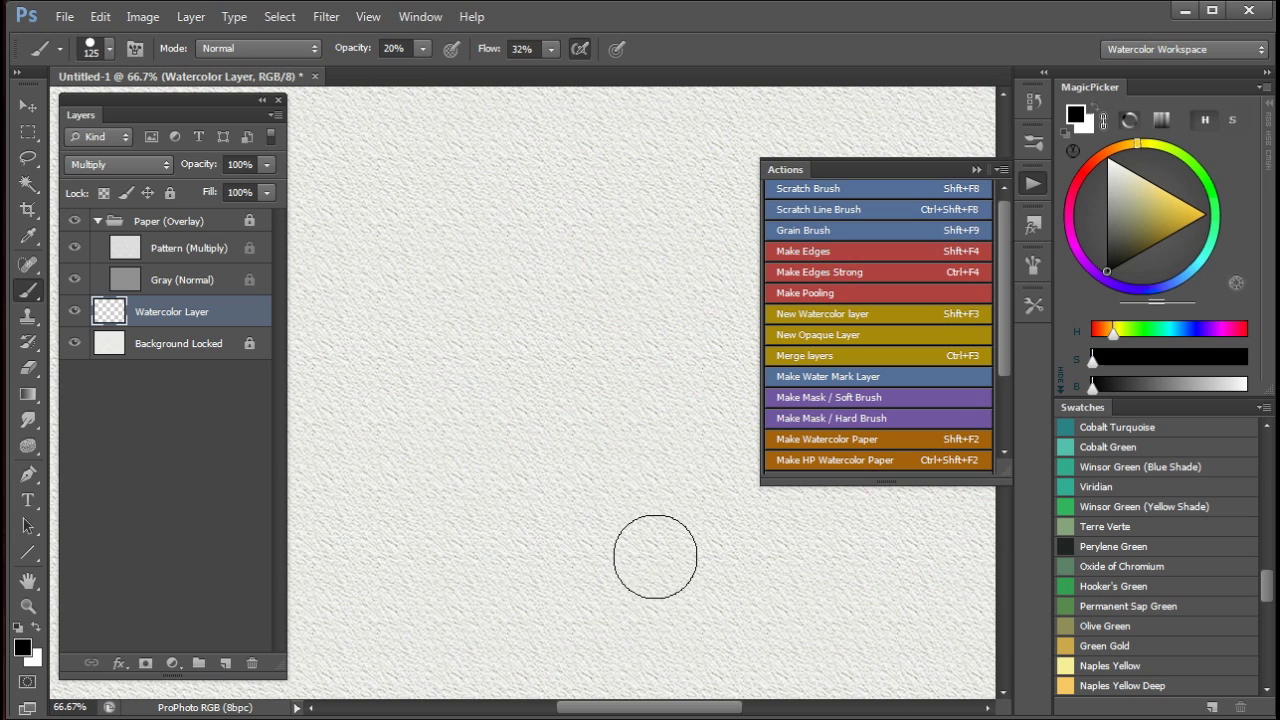
{"action": "mouse_move", "coordinate": [597, 318]}
{"action": "left_mouse_down"}
{"action": "mouse_move", "coordinate": [640, 417]}
{"action": "mouse_move", "coordinate": [628, 545]}
{"action": "left_mouse_up"}
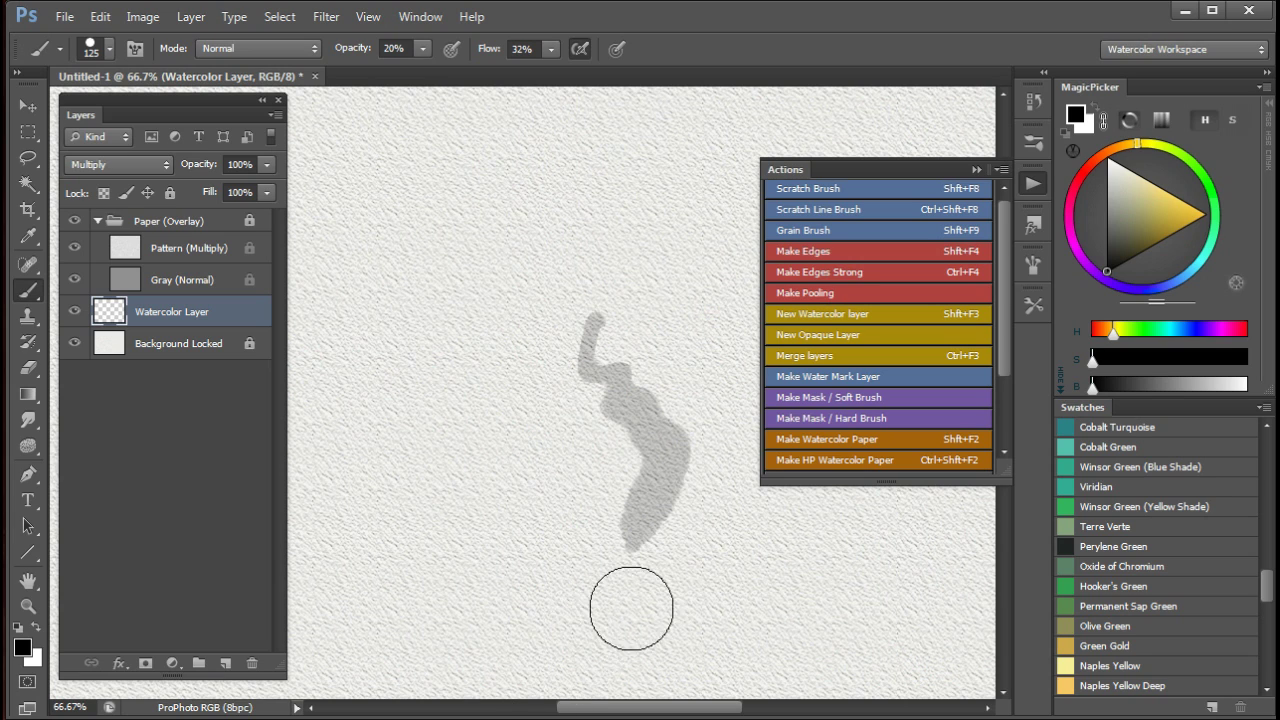
{"action": "key", "text": "alt+F9"}
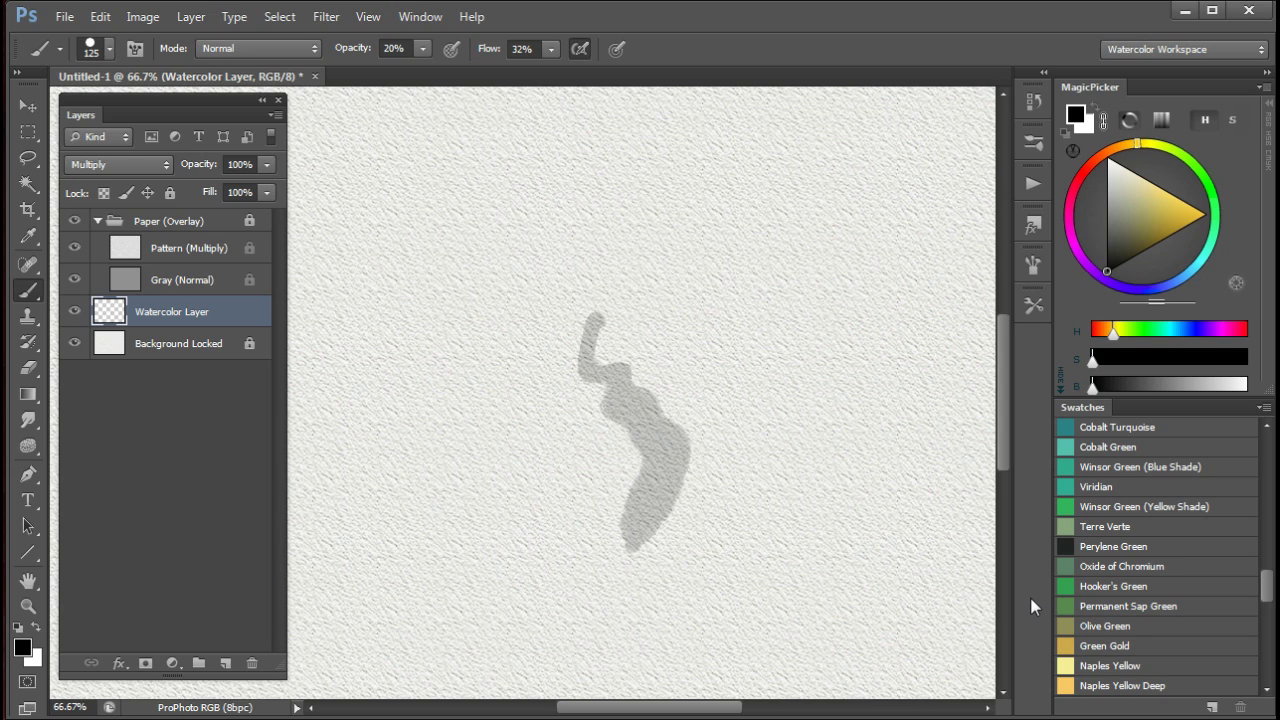
Set the brush texture to AR WC Texture and test it with grey strokes
{"action": "left_click", "coordinate": [1035, 268]}
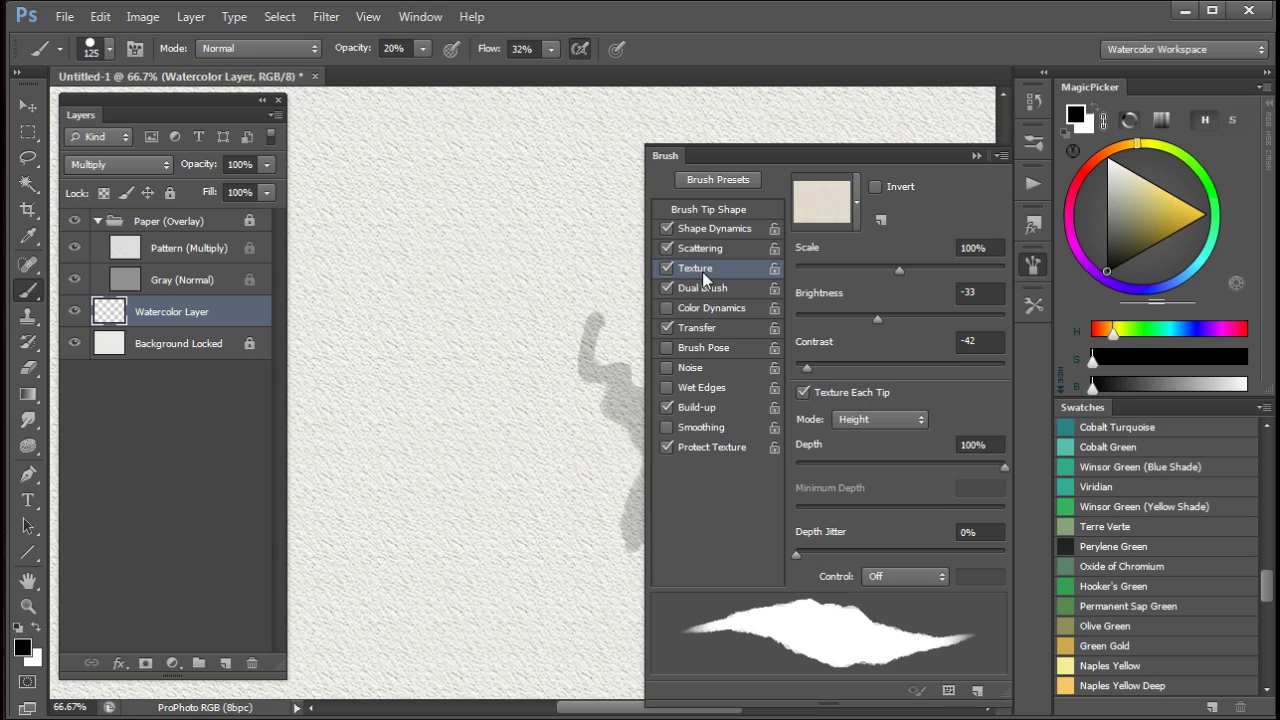
{"action": "left_click", "coordinate": [856, 201]}
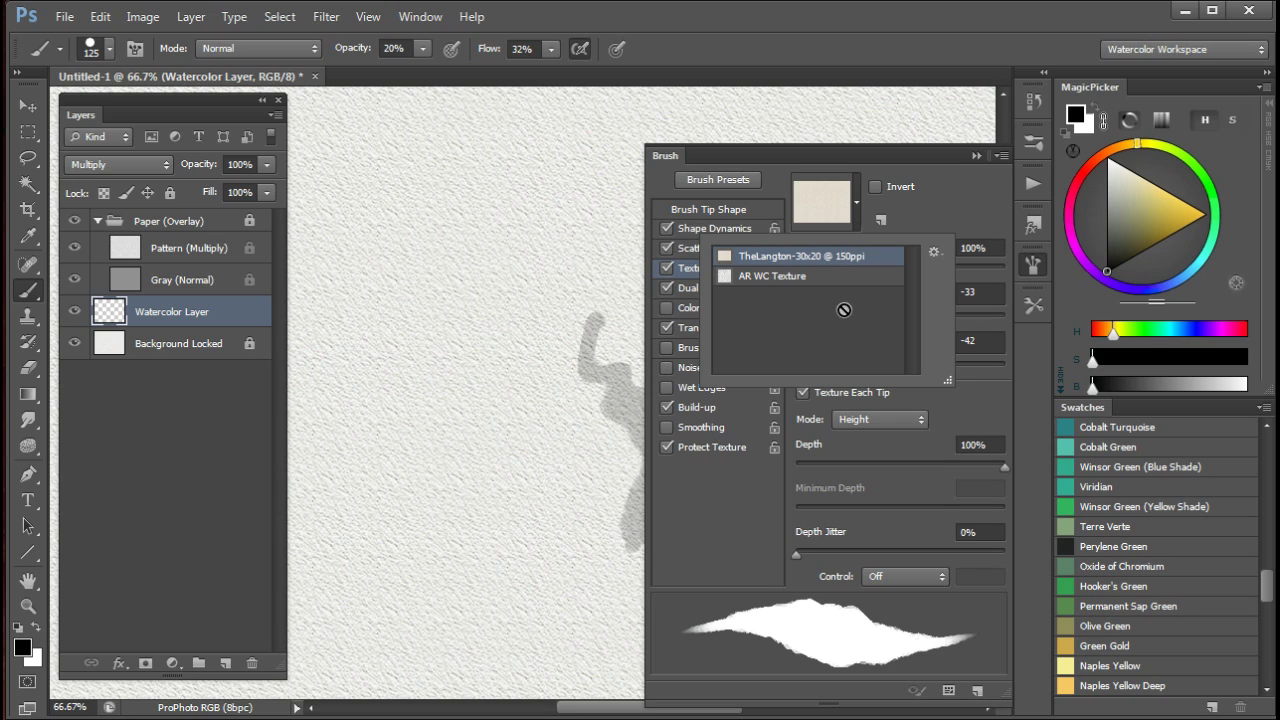
{"action": "left_click", "coordinate": [757, 283]}
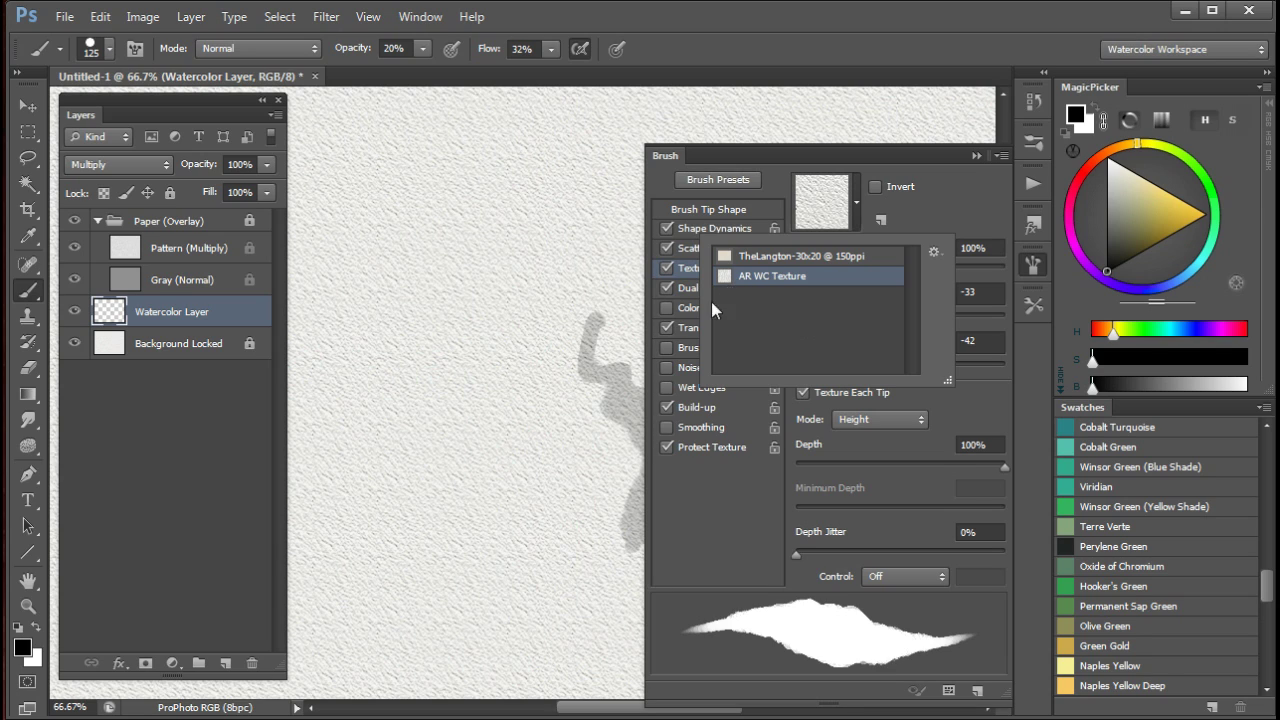
{"action": "left_click", "coordinate": [494, 370]}
{"action": "mouse_move", "coordinate": [486, 346]}
{"action": "left_mouse_down"}
{"action": "mouse_move", "coordinate": [486, 377]}
{"action": "mouse_move", "coordinate": [511, 400]}
{"action": "left_mouse_up"}
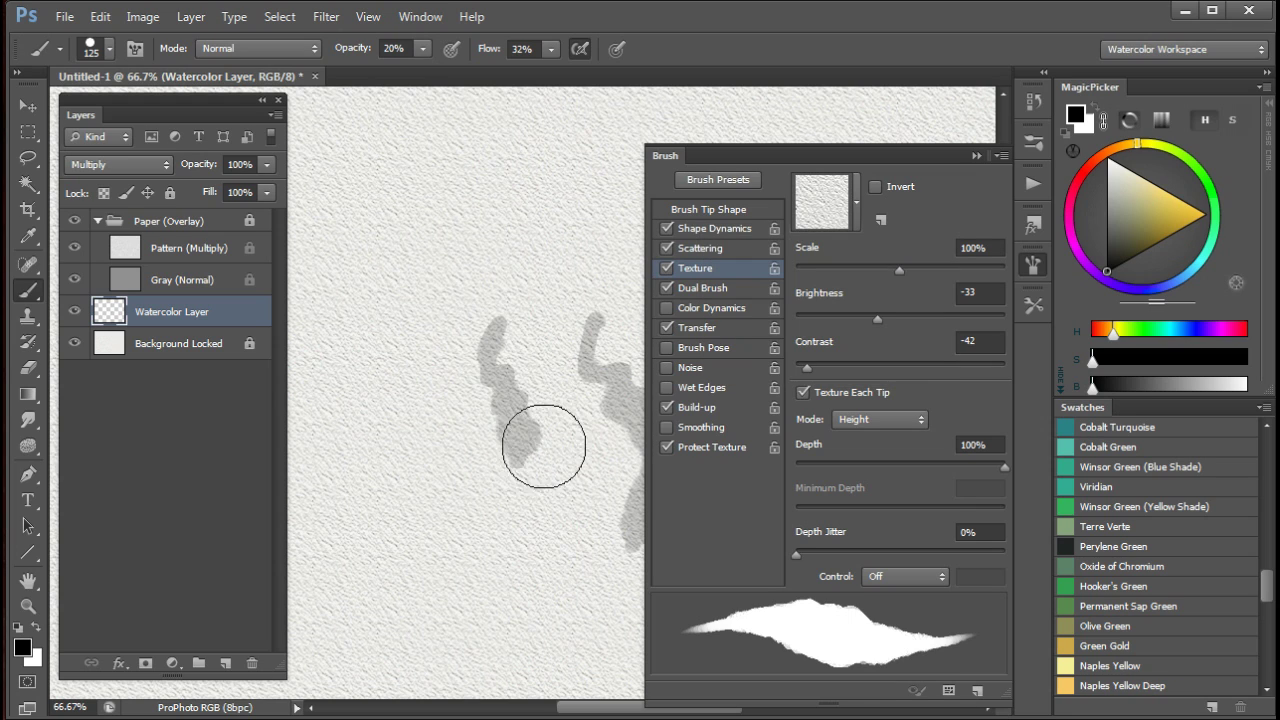
{"action": "left_click_drag", "start_coordinate": [543, 446], "coordinate": [543, 504]}
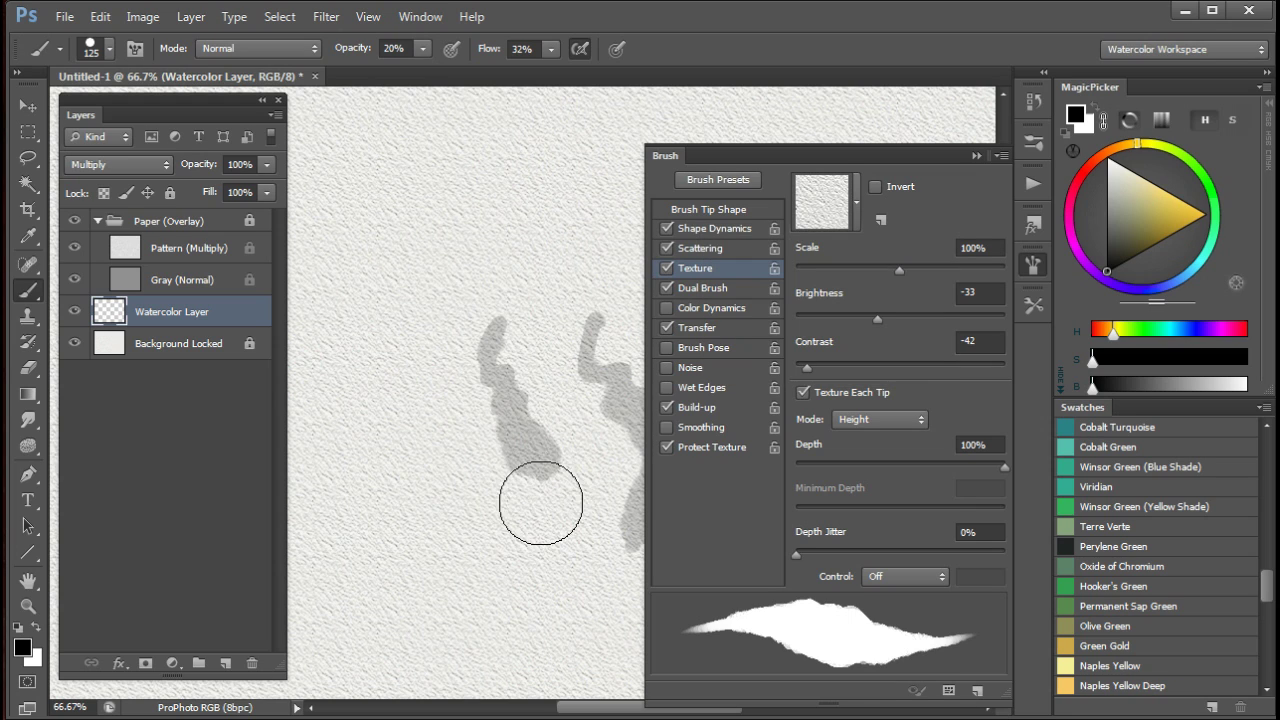
Lower the brush texture contrast to -5 and depth to 26%, testing with more strokes
{"action": "left_click", "coordinate": [856, 201]}
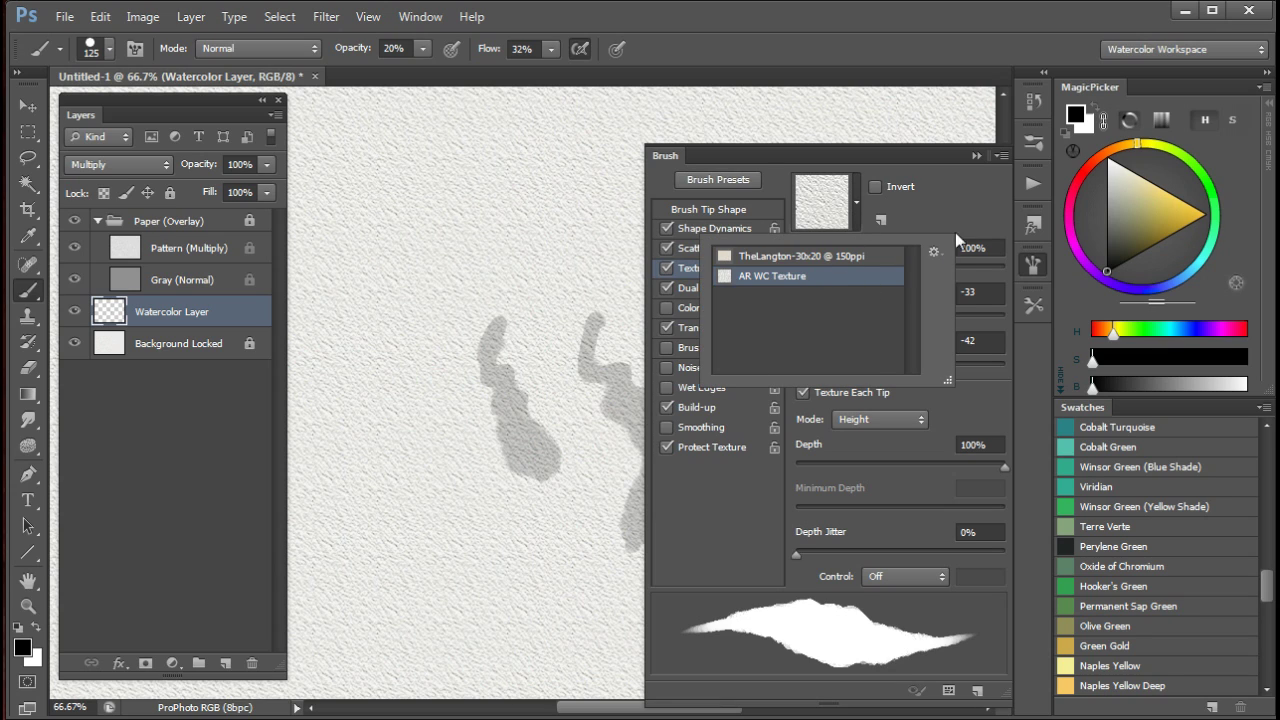
{"action": "mouse_move", "coordinate": [423, 423]}
{"action": "left_mouse_down"}
{"action": "mouse_move", "coordinate": [461, 519]}
{"action": "mouse_move", "coordinate": [500, 562]}
{"action": "left_mouse_up"}
{"action": "left_click", "coordinate": [858, 366]}
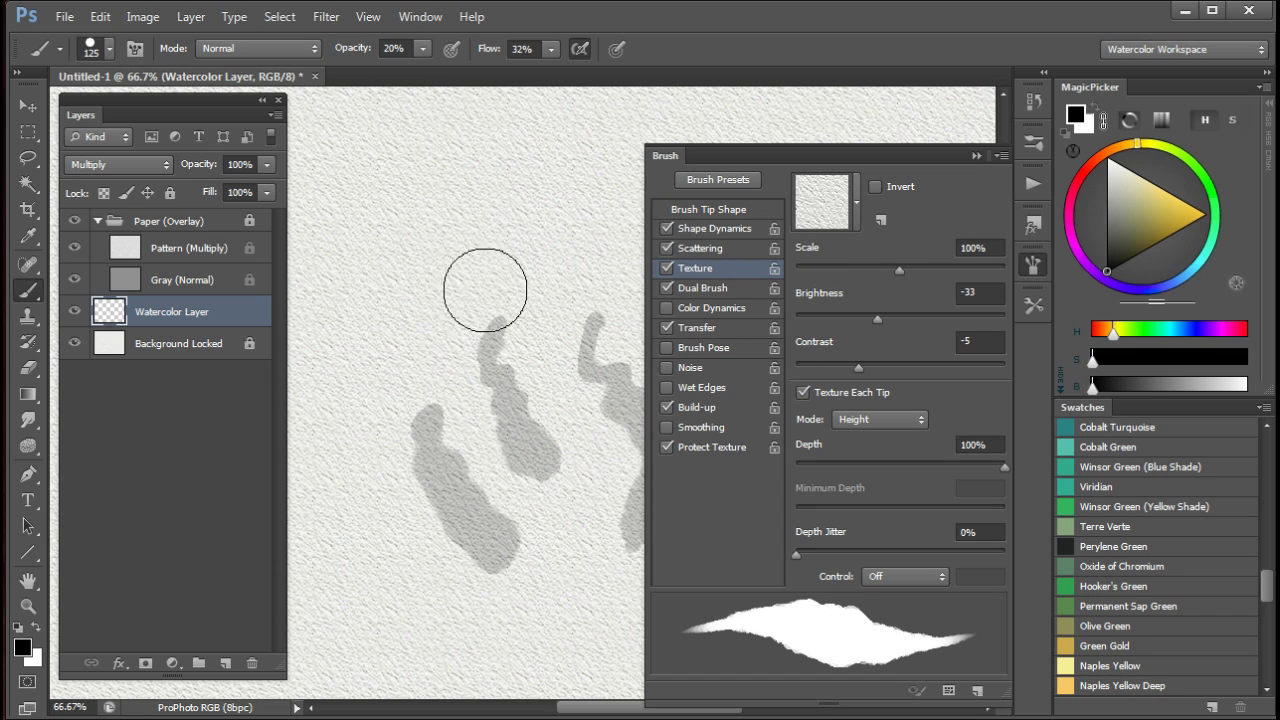
{"action": "left_click_drag", "start_coordinate": [486, 286], "coordinate": [534, 357]}
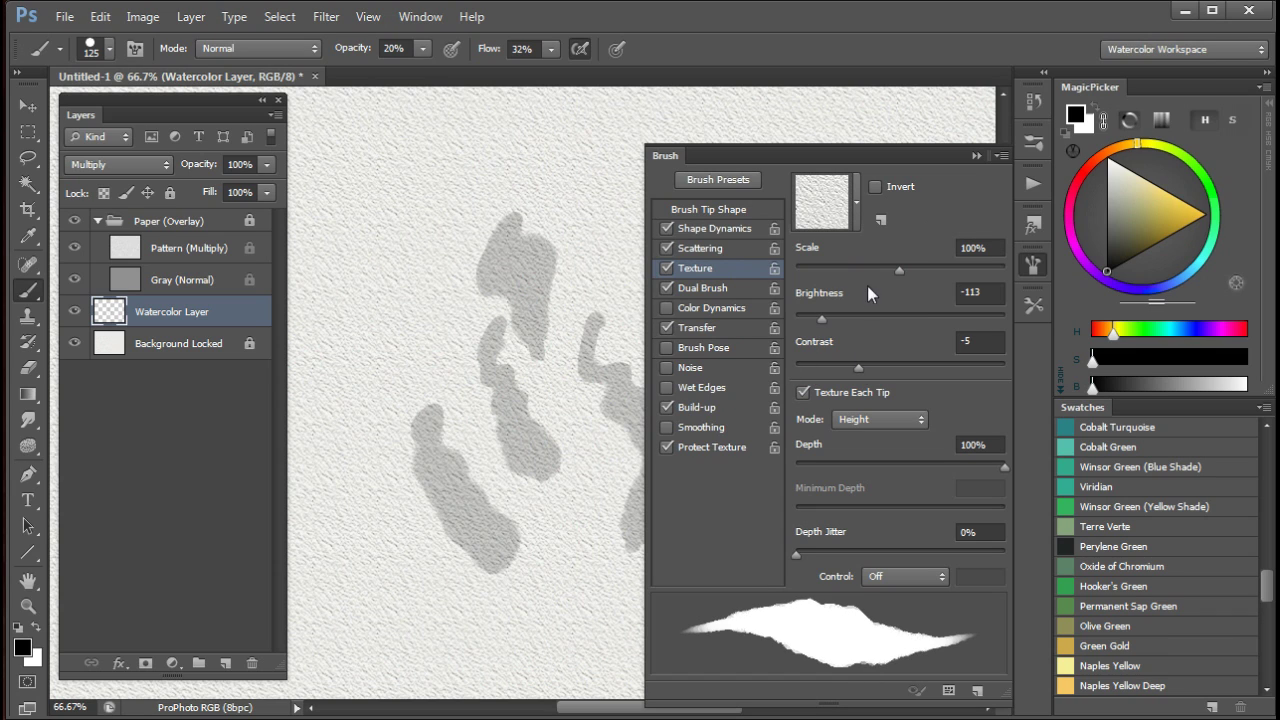
{"action": "left_click_drag", "start_coordinate": [1000, 465], "coordinate": [848, 467]}
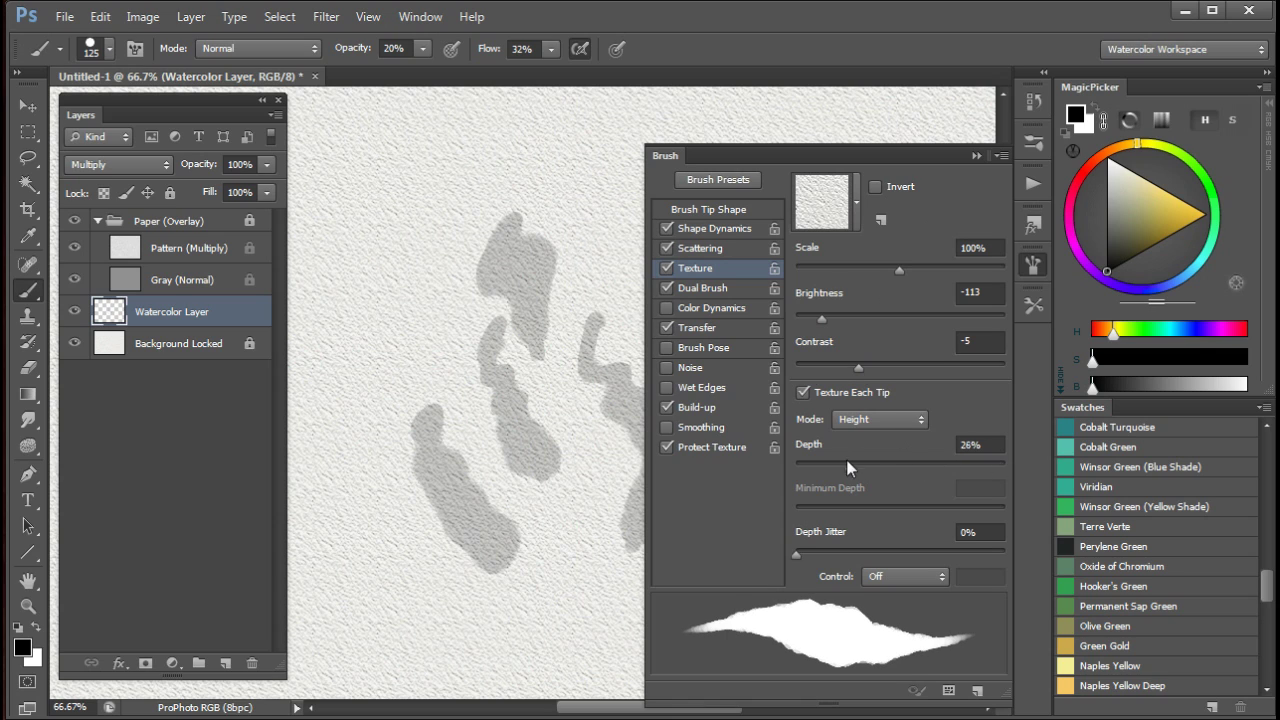
{"action": "mouse_move", "coordinate": [594, 249]}
{"action": "left_mouse_down"}
{"action": "mouse_move", "coordinate": [569, 299]}
{"action": "mouse_move", "coordinate": [594, 443]}
{"action": "left_mouse_up"}
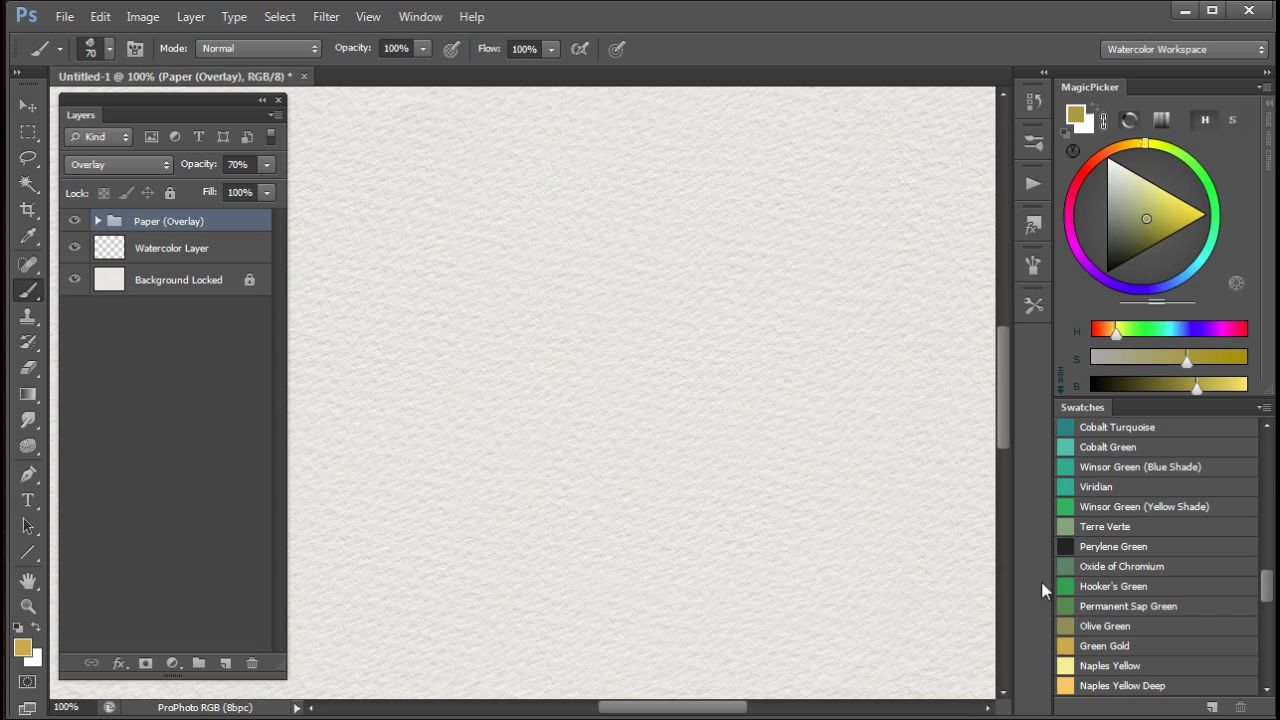
Add a new opaque painting layer from Actions and paint a tan stroke near the centre
{"action": "left_click", "coordinate": [1034, 186]}
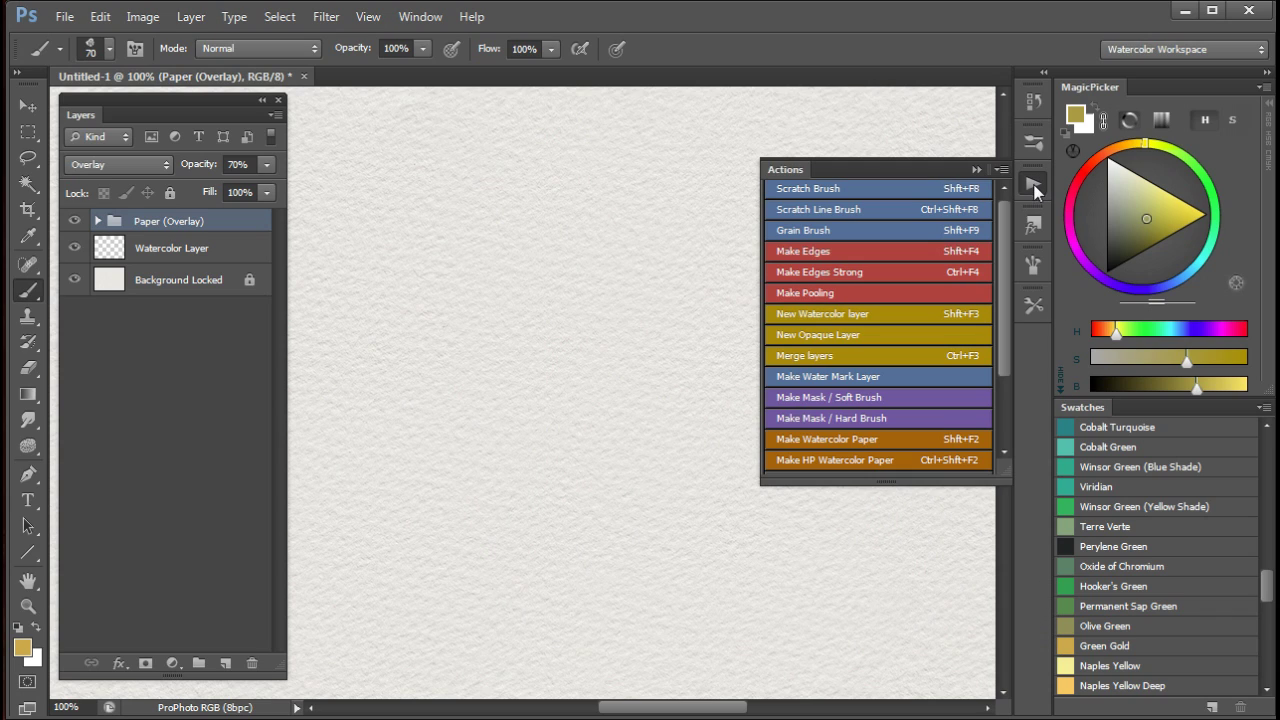
{"action": "left_click", "coordinate": [812, 334]}
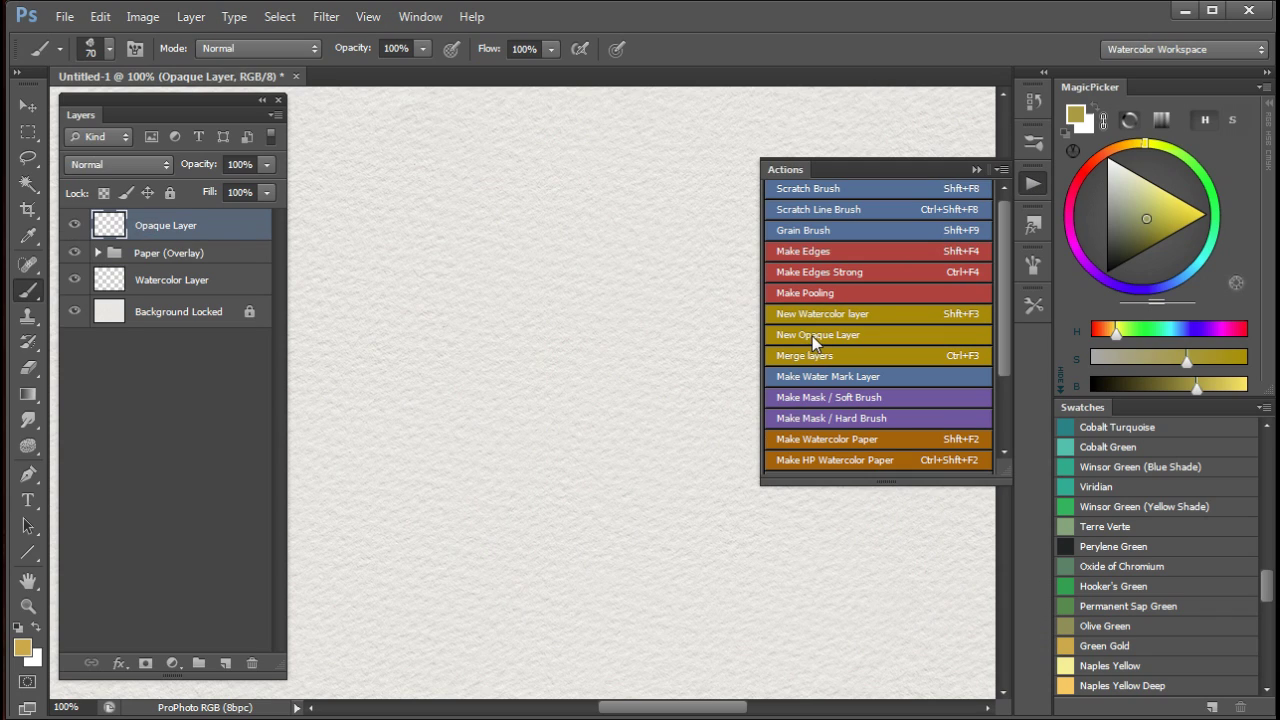
{"action": "left_click", "coordinate": [976, 170]}
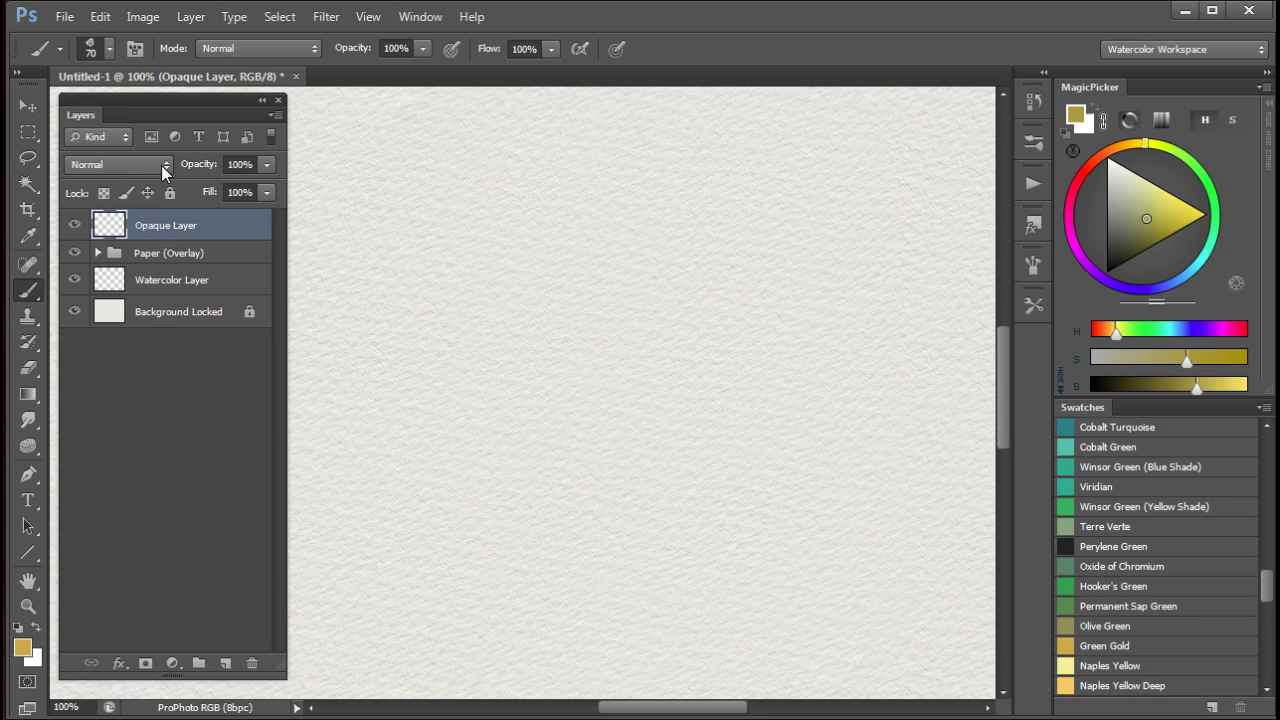
{"action": "mouse_move", "coordinate": [680, 245]}
{"action": "left_mouse_down"}
{"action": "mouse_move", "coordinate": [657, 330]}
{"action": "mouse_move", "coordinate": [670, 360]}
{"action": "mouse_move", "coordinate": [749, 374]}
{"action": "mouse_move", "coordinate": [745, 402]}
{"action": "mouse_move", "coordinate": [714, 302]}
{"action": "mouse_move", "coordinate": [728, 435]}
{"action": "left_mouse_up"}
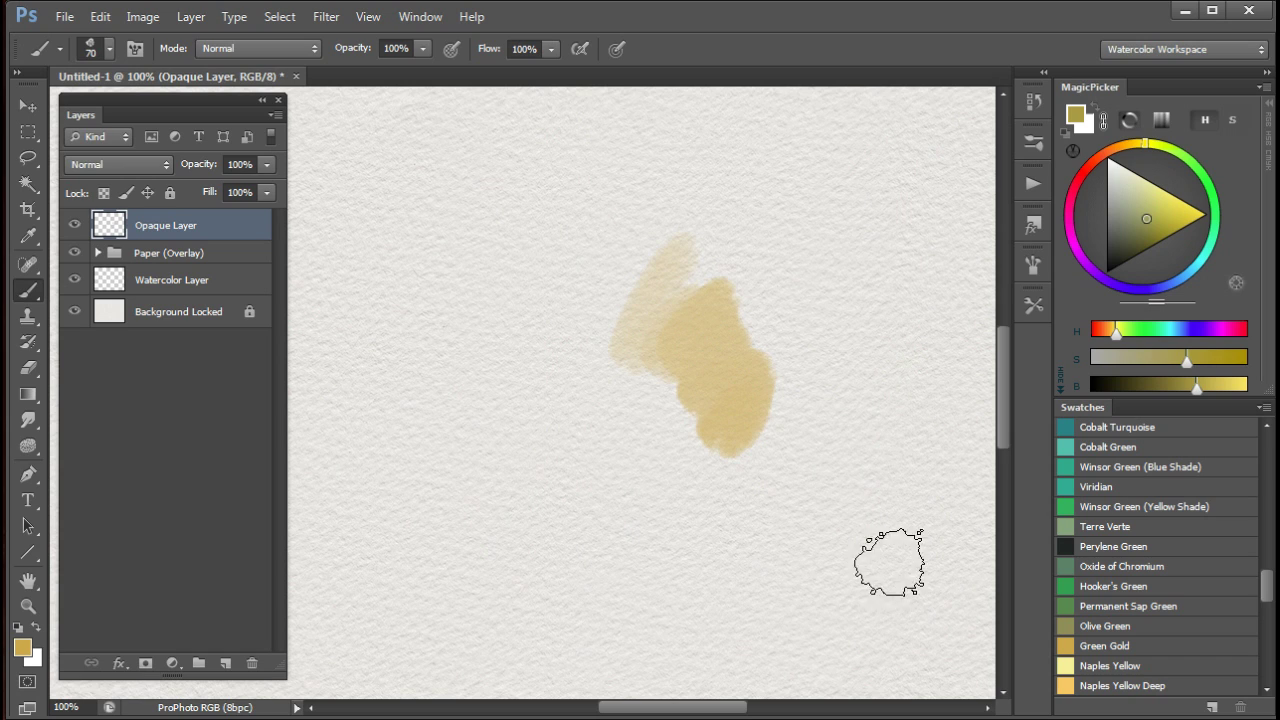
Paint dark Perylene Green strokes, then a grey stroke lower left on the Watercolor Layer
{"action": "left_click", "coordinate": [1066, 546]}
{"action": "left_click", "coordinate": [512, 292]}
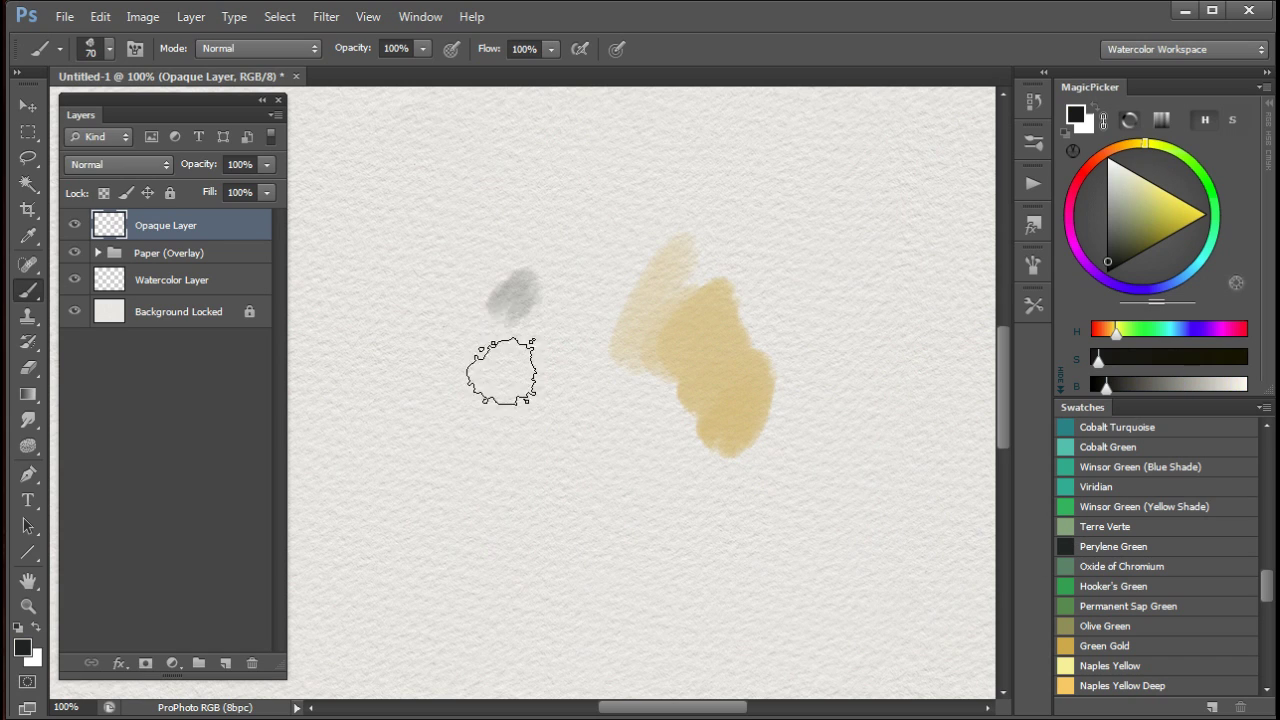
{"action": "mouse_move", "coordinate": [501, 371]}
{"action": "left_mouse_down"}
{"action": "mouse_move", "coordinate": [508, 407]}
{"action": "mouse_move", "coordinate": [545, 408]}
{"action": "mouse_move", "coordinate": [565, 433]}
{"action": "mouse_move", "coordinate": [503, 309]}
{"action": "mouse_move", "coordinate": [568, 428]}
{"action": "mouse_move", "coordinate": [581, 384]}
{"action": "mouse_move", "coordinate": [557, 434]}
{"action": "mouse_move", "coordinate": [595, 450]}
{"action": "mouse_move", "coordinate": [575, 403]}
{"action": "mouse_move", "coordinate": [603, 481]}
{"action": "left_mouse_up"}
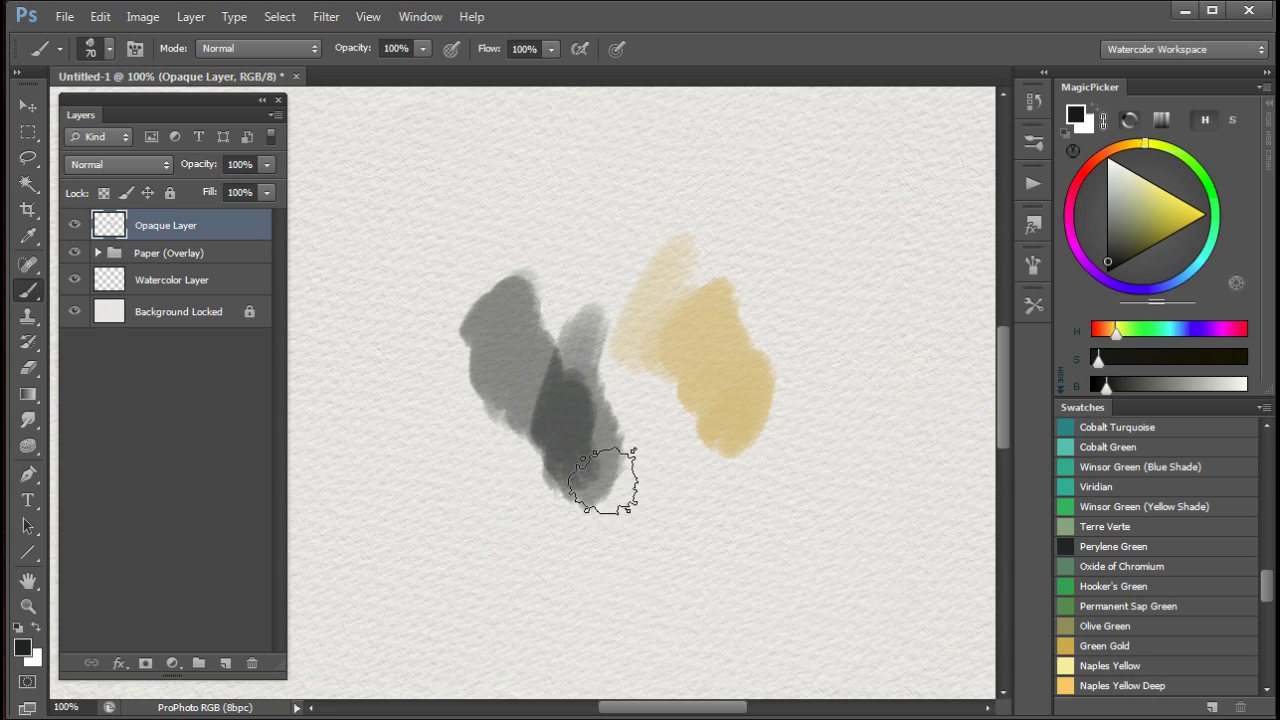
{"action": "left_click", "coordinate": [112, 285]}
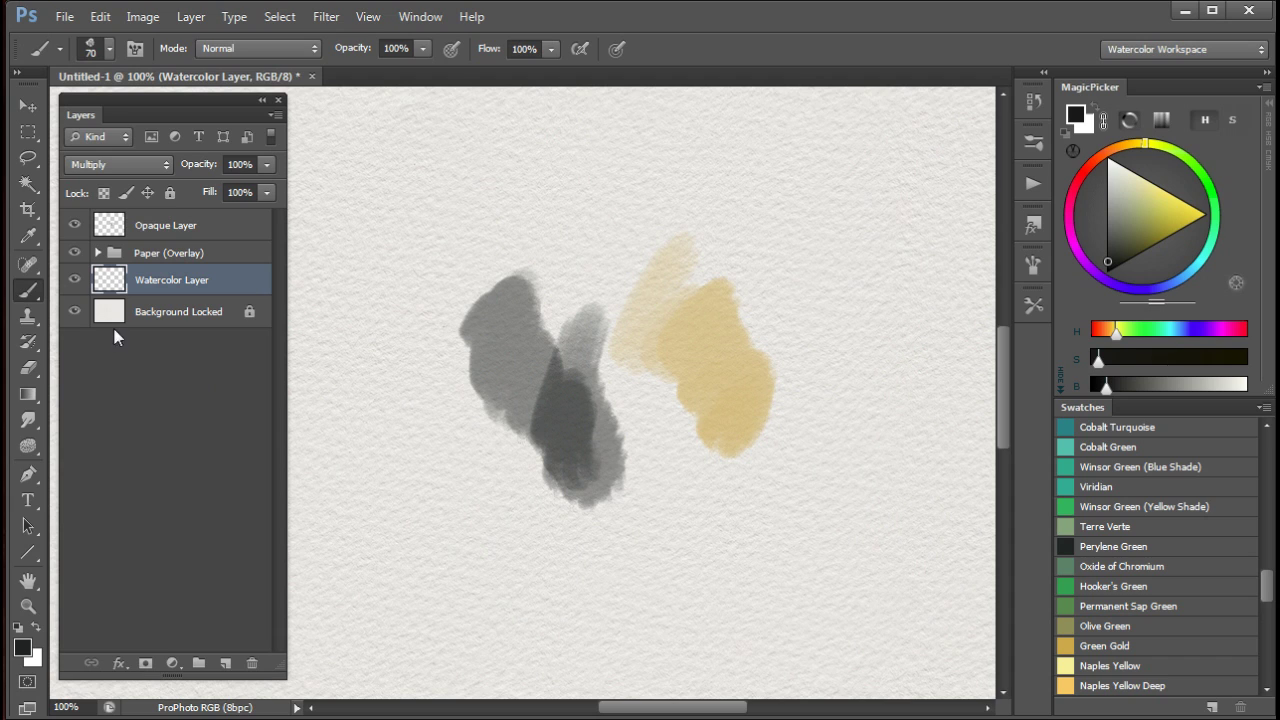
{"action": "mouse_move", "coordinate": [435, 472]}
{"action": "left_mouse_down"}
{"action": "mouse_move", "coordinate": [414, 563]}
{"action": "mouse_move", "coordinate": [438, 570]}
{"action": "mouse_move", "coordinate": [468, 551]}
{"action": "mouse_move", "coordinate": [498, 601]}
{"action": "mouse_move", "coordinate": [442, 484]}
{"action": "mouse_move", "coordinate": [413, 463]}
{"action": "mouse_move", "coordinate": [391, 530]}
{"action": "mouse_move", "coordinate": [543, 590]}
{"action": "left_mouse_up"}
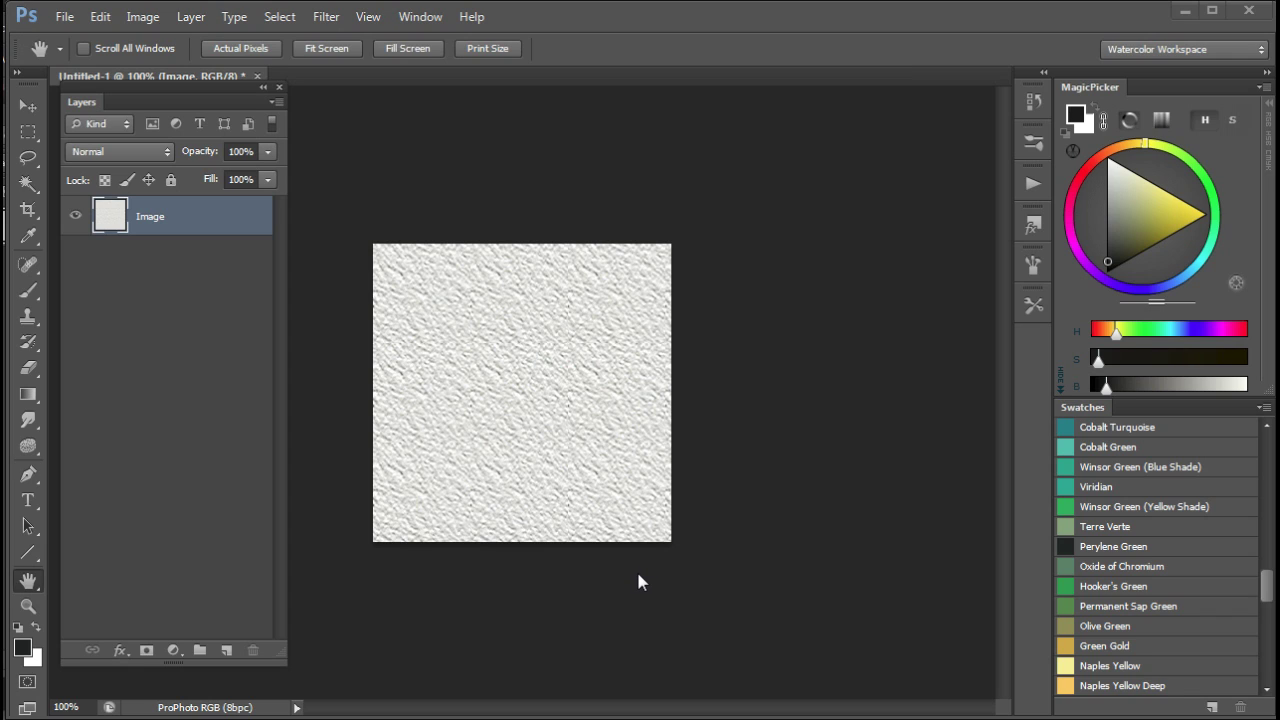
Duplicate the Image layer, then duplicate both layers to make four identical tile layers
{"action": "key", "text": "ctrl+minus"}
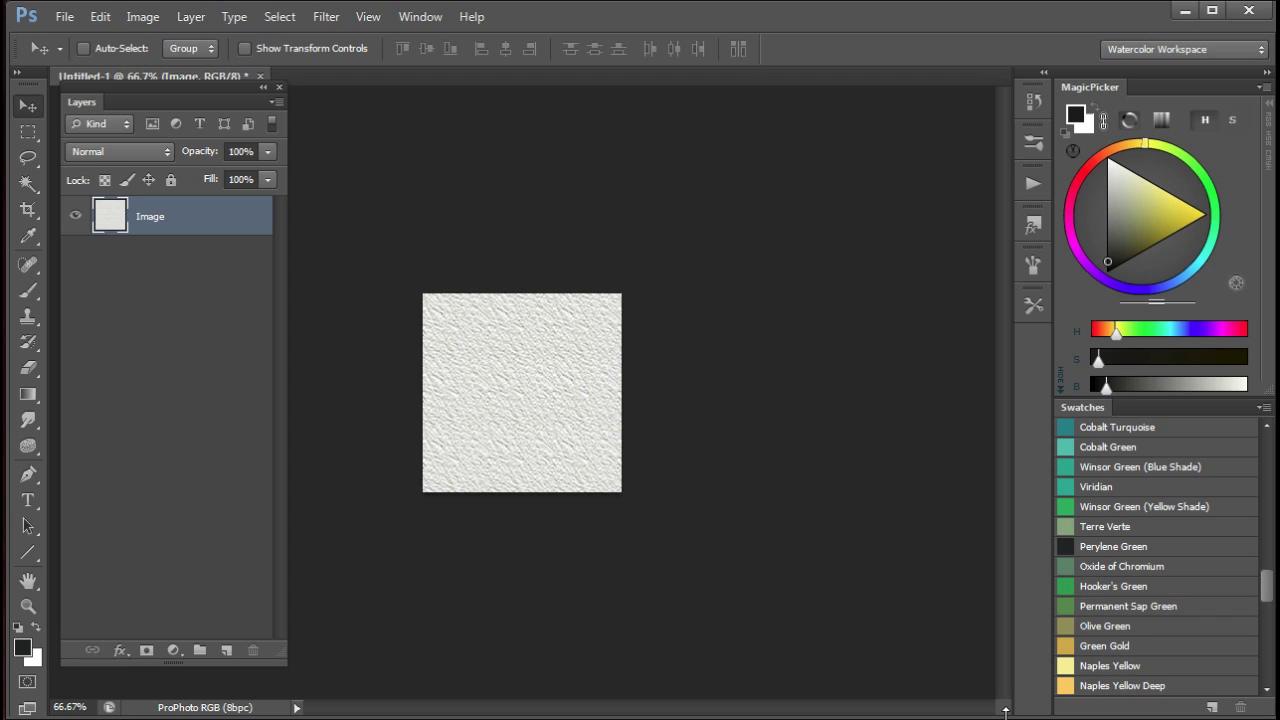
{"action": "key", "text": "ctrl+j"}
{"action": "left_click", "coordinate": [112, 256], "text": "shift"}
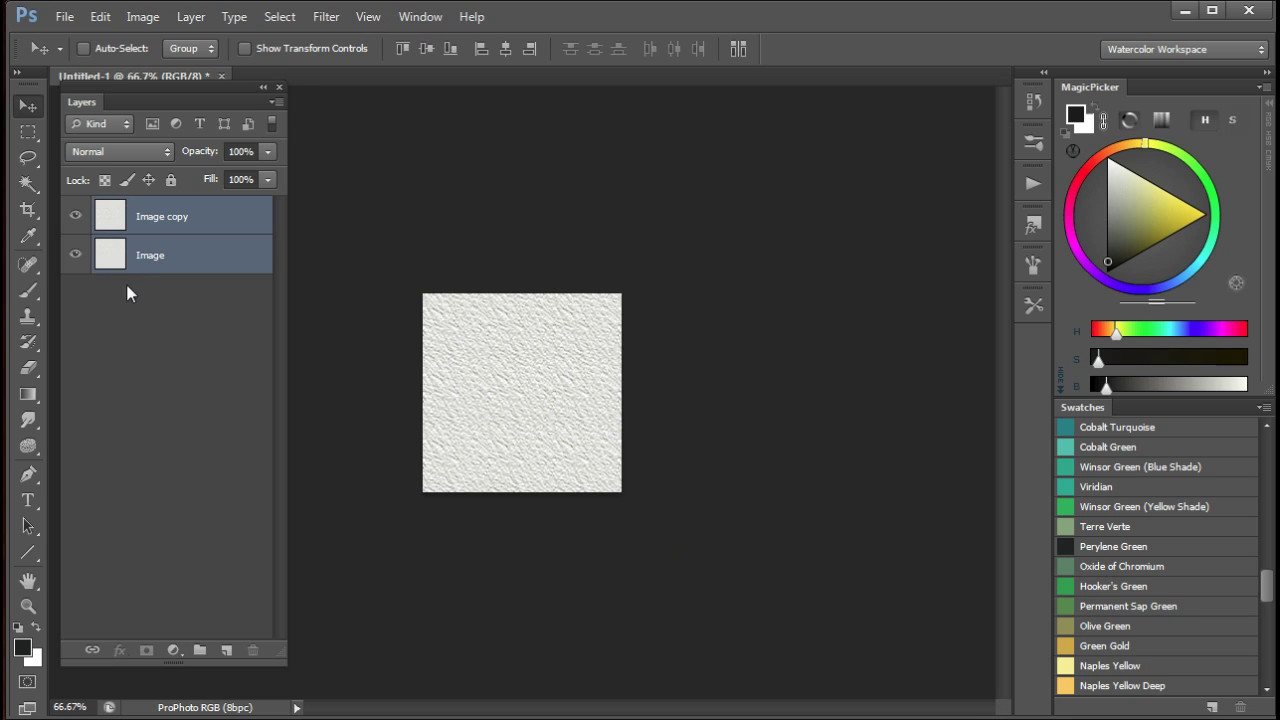
{"action": "left_click_drag", "start_coordinate": [112, 256], "coordinate": [227, 651]}
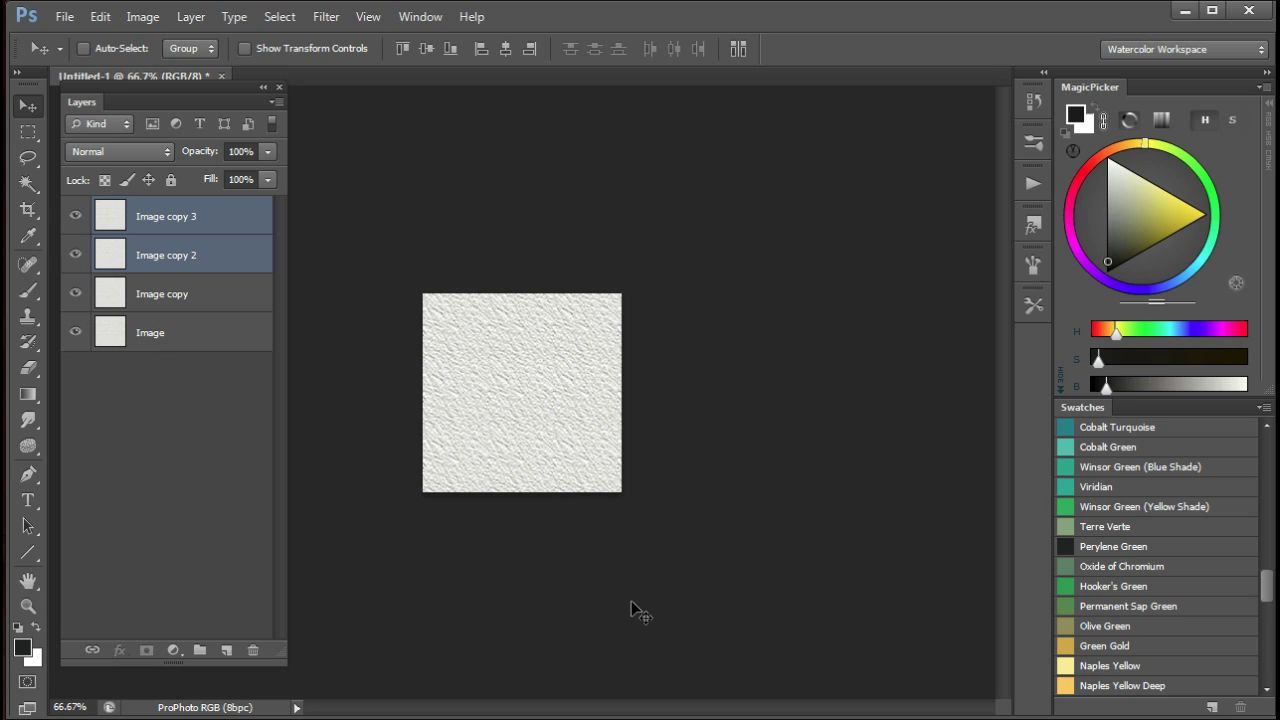
Set the canvas to absolute 600 × 600 px with the top-left anchor, keeping the tile there
{"action": "left_click", "coordinate": [143, 18]}
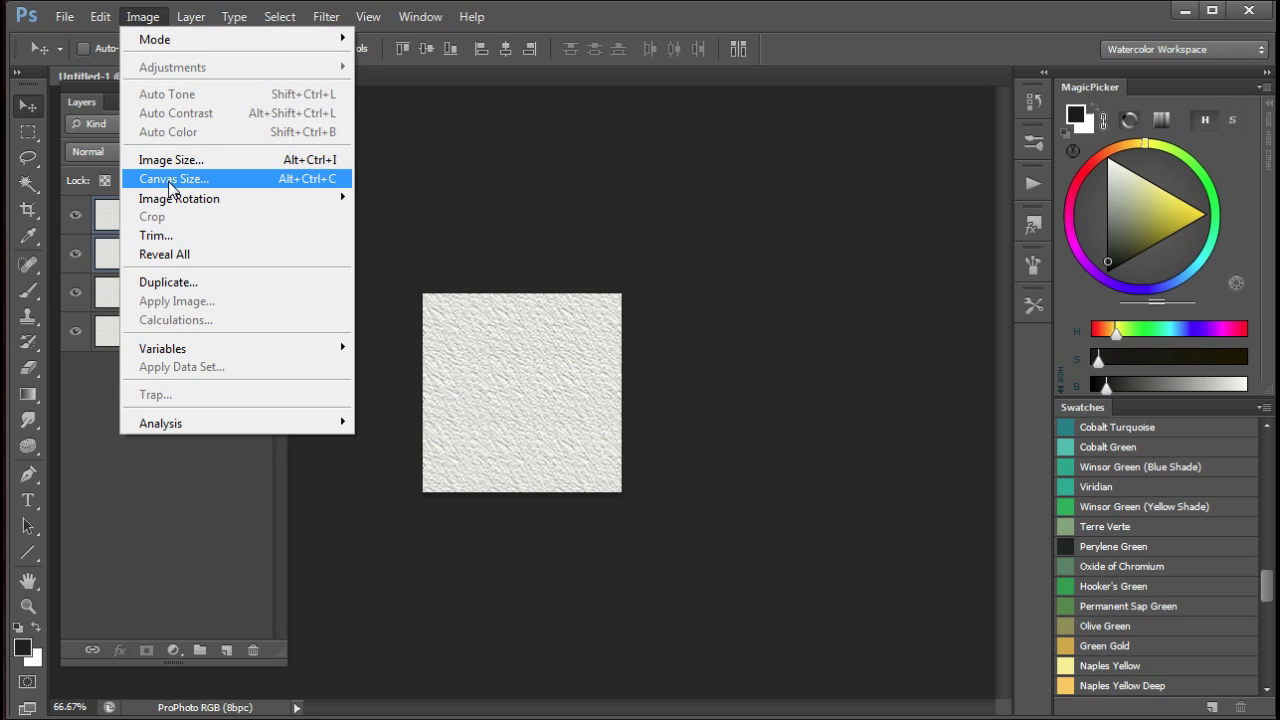
{"action": "left_click", "coordinate": [174, 180]}
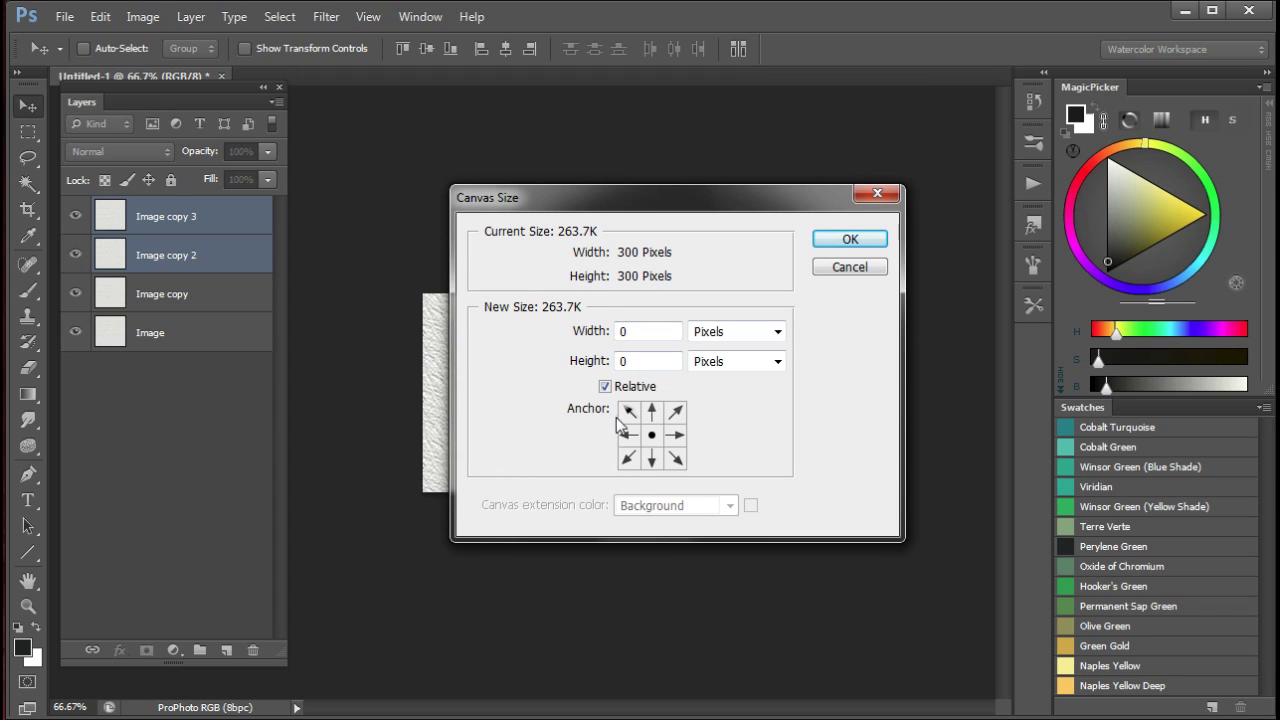
{"action": "double_click", "coordinate": [638, 332]}
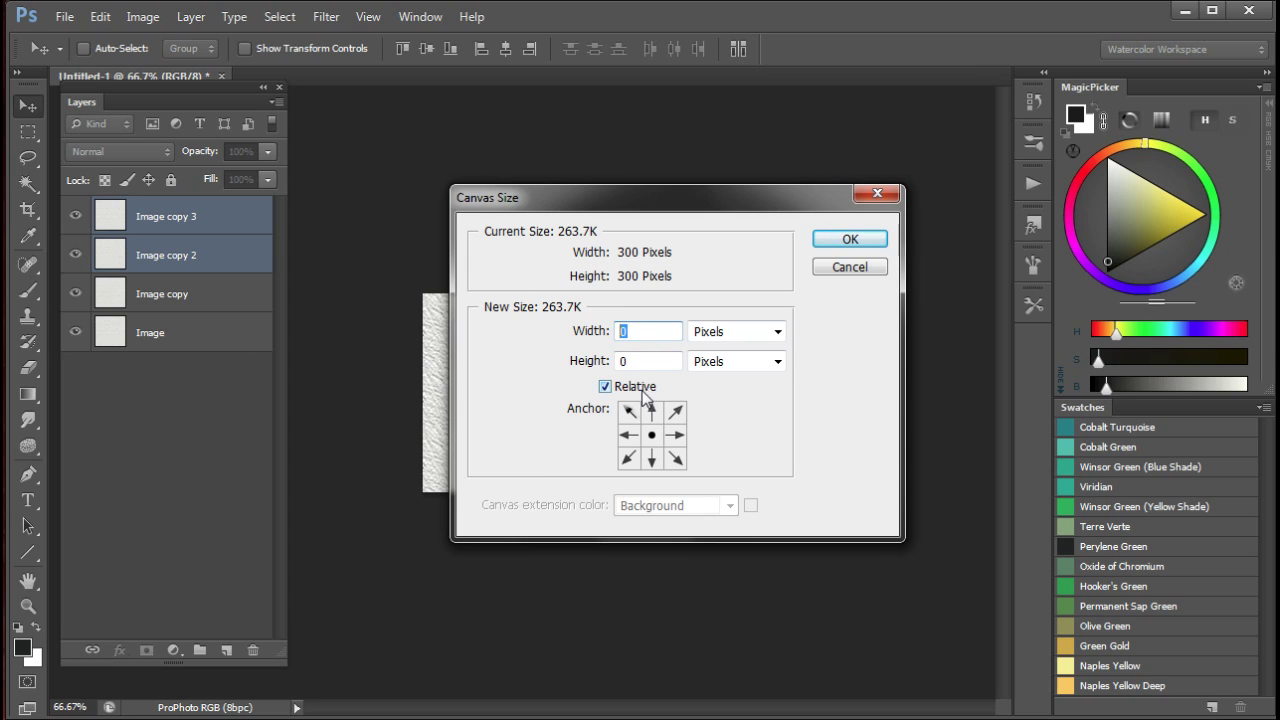
{"action": "type", "text": "600"}
{"action": "double_click", "coordinate": [630, 358]}
{"action": "type", "text": "6"}
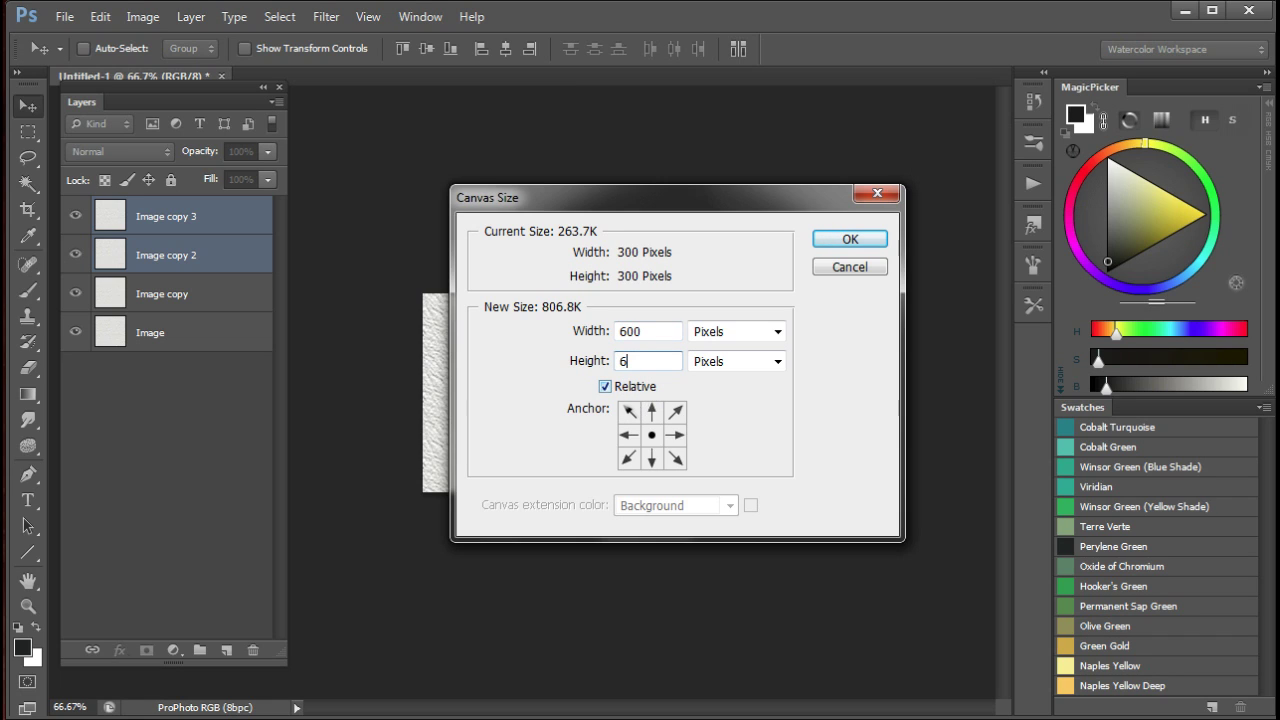
{"action": "type", "text": "00"}
{"action": "left_click", "coordinate": [604, 386]}
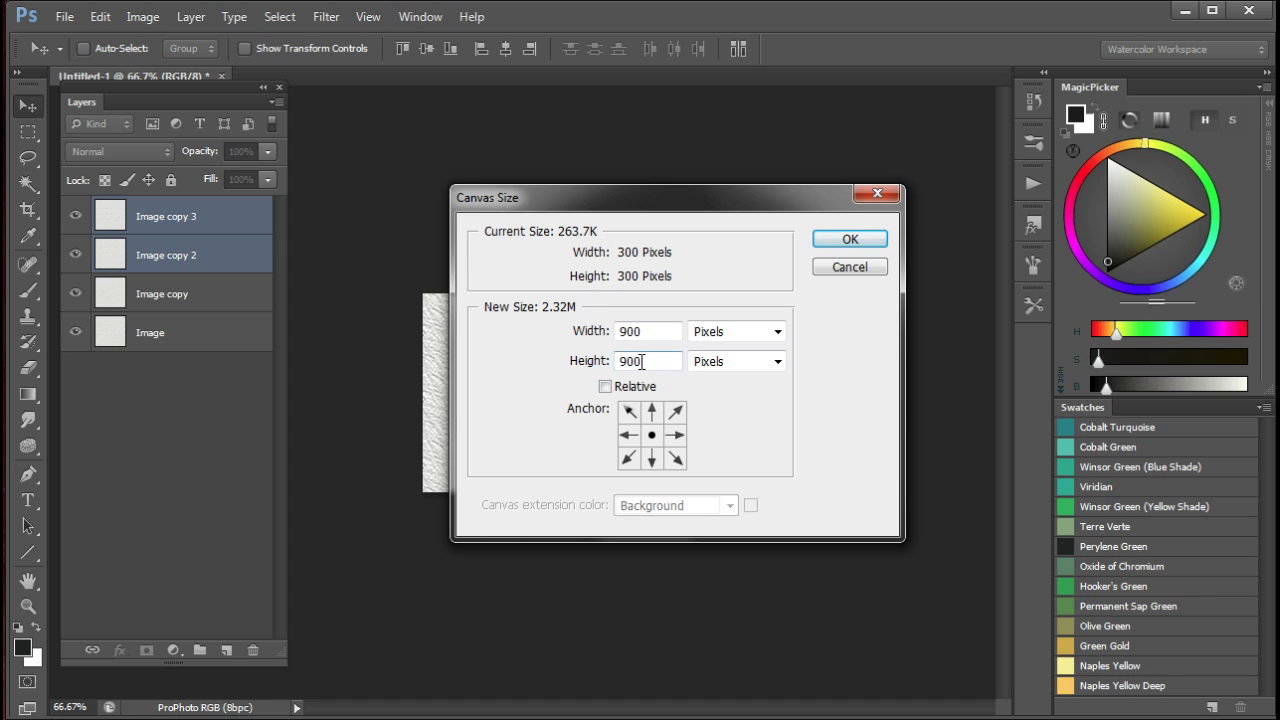
{"action": "double_click", "coordinate": [648, 331]}
{"action": "type", "text": "6"}
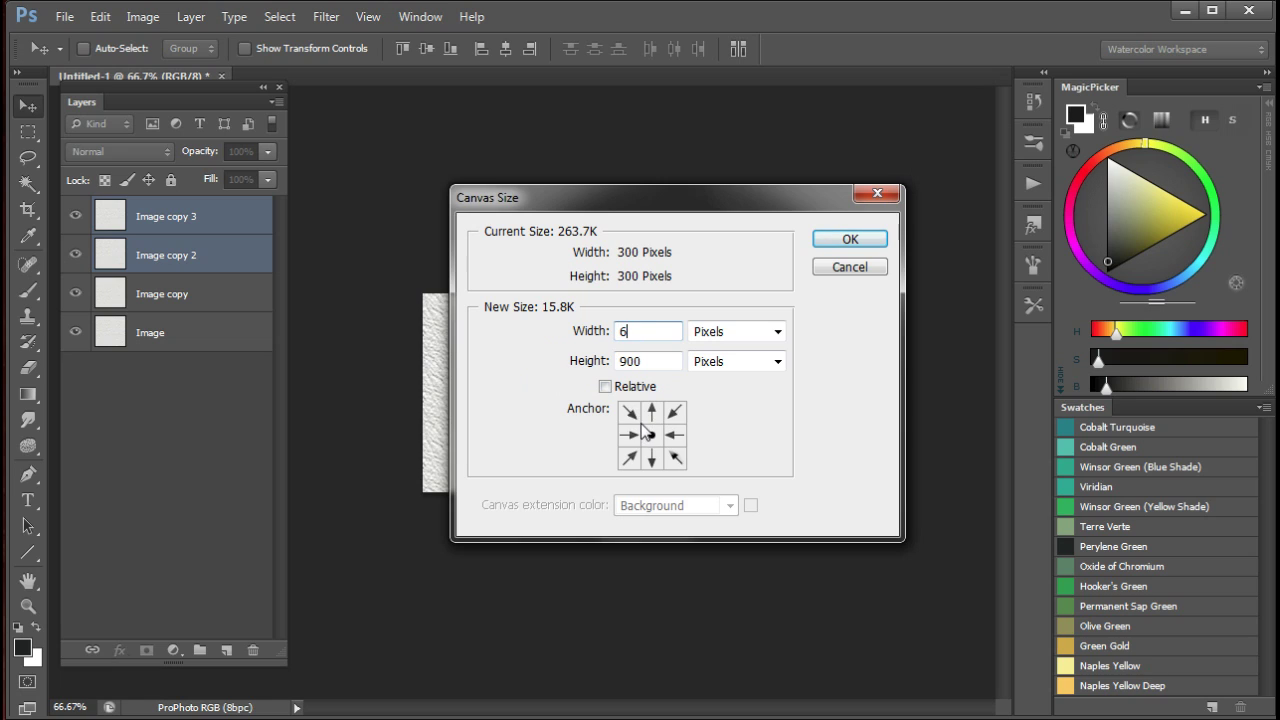
{"action": "type", "text": "00"}
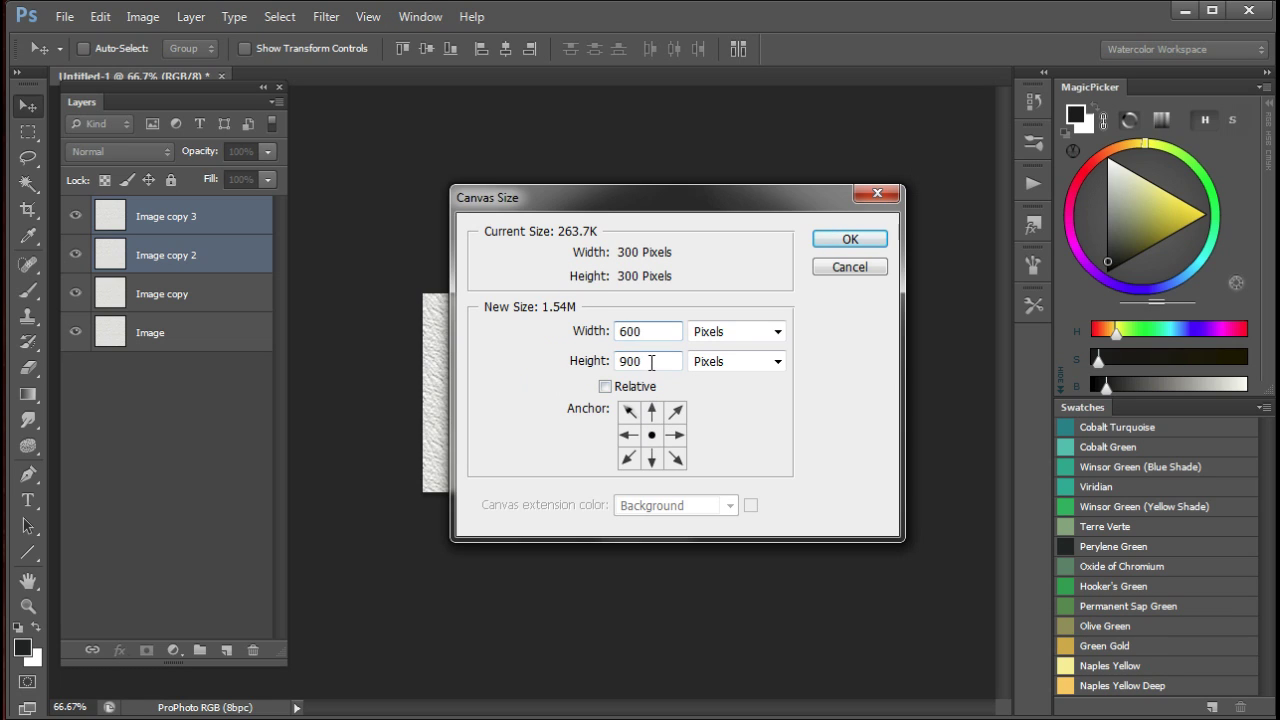
{"action": "left_click_drag", "start_coordinate": [651, 362], "coordinate": [545, 392]}
{"action": "type", "text": "600"}
{"action": "left_click", "coordinate": [628, 413]}
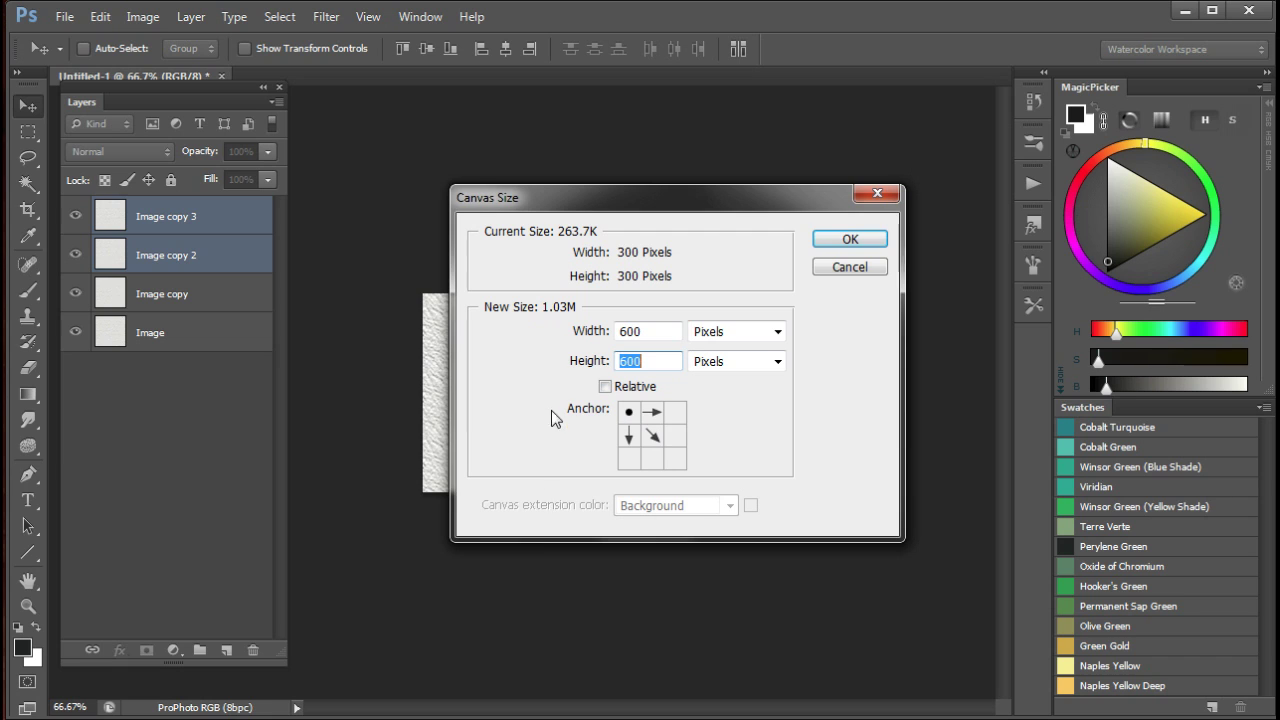
{"action": "left_click", "coordinate": [848, 244]}
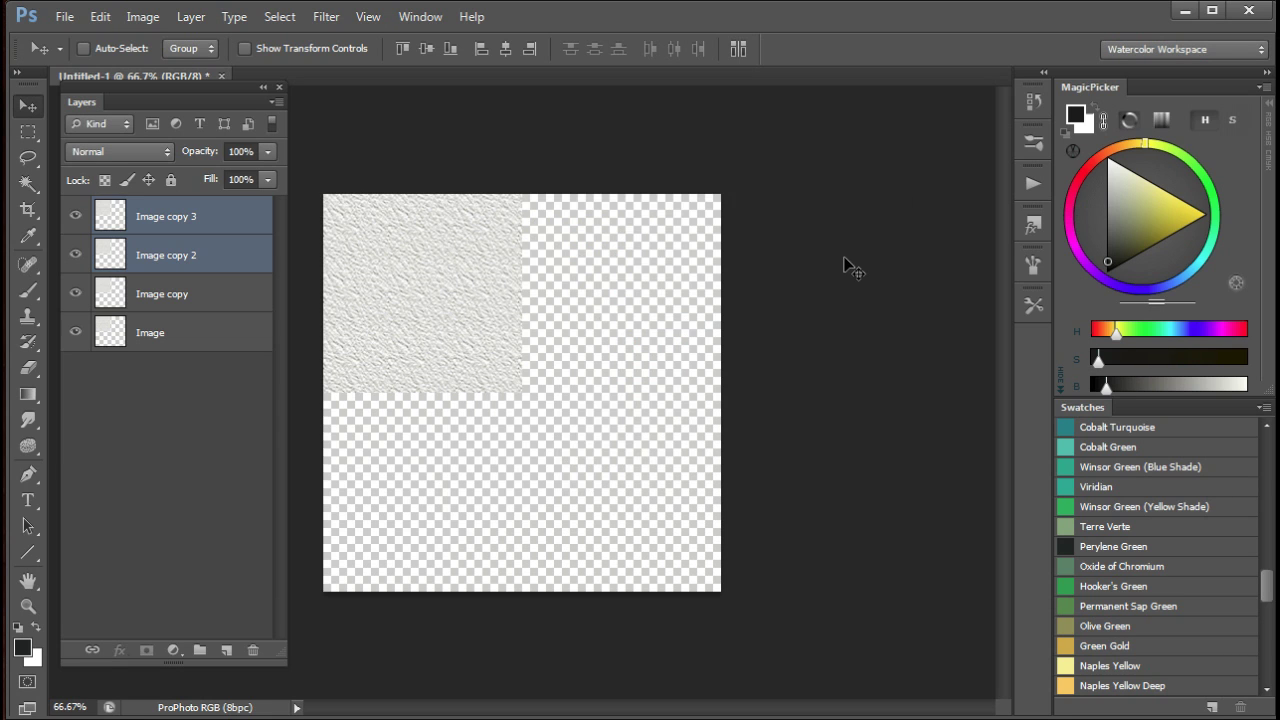
Move Image copy 3 to the top-right, Image copy 2 bottom-left, and Image copy bottom-right
{"action": "left_click", "coordinate": [112, 293]}
{"action": "left_click", "coordinate": [112, 230]}
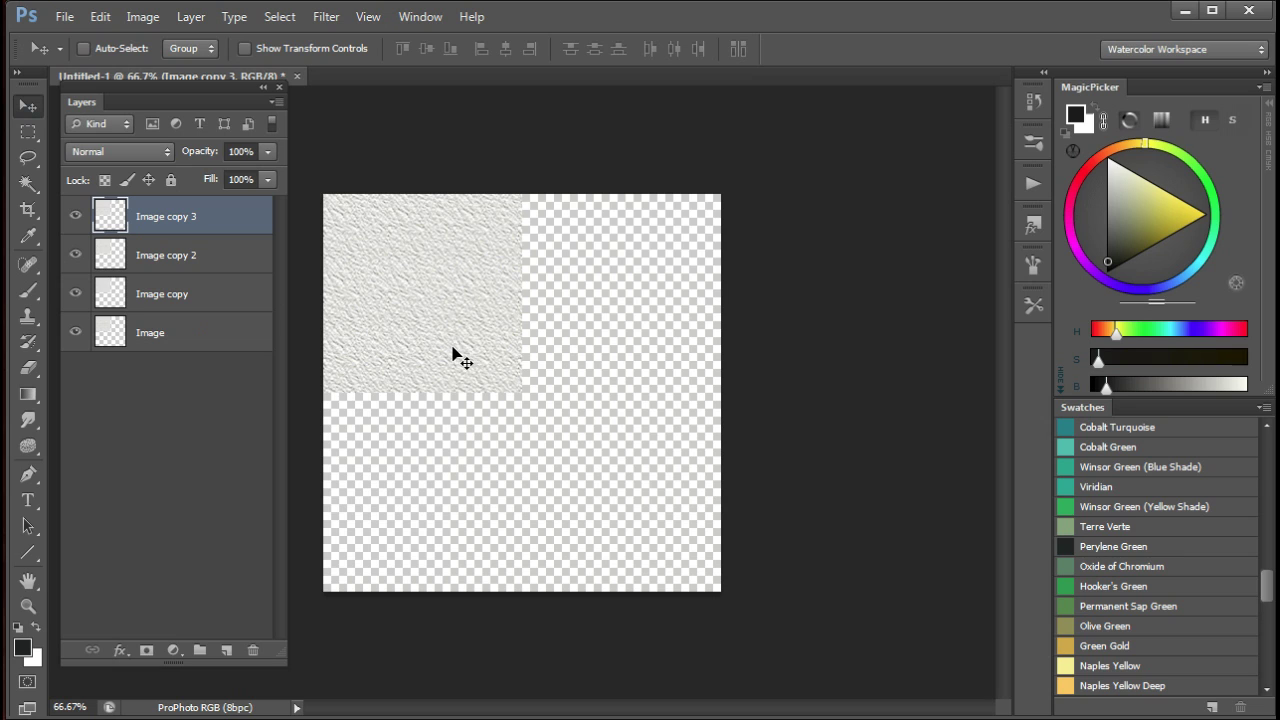
{"action": "left_click_drag", "start_coordinate": [455, 343], "coordinate": [643, 363]}
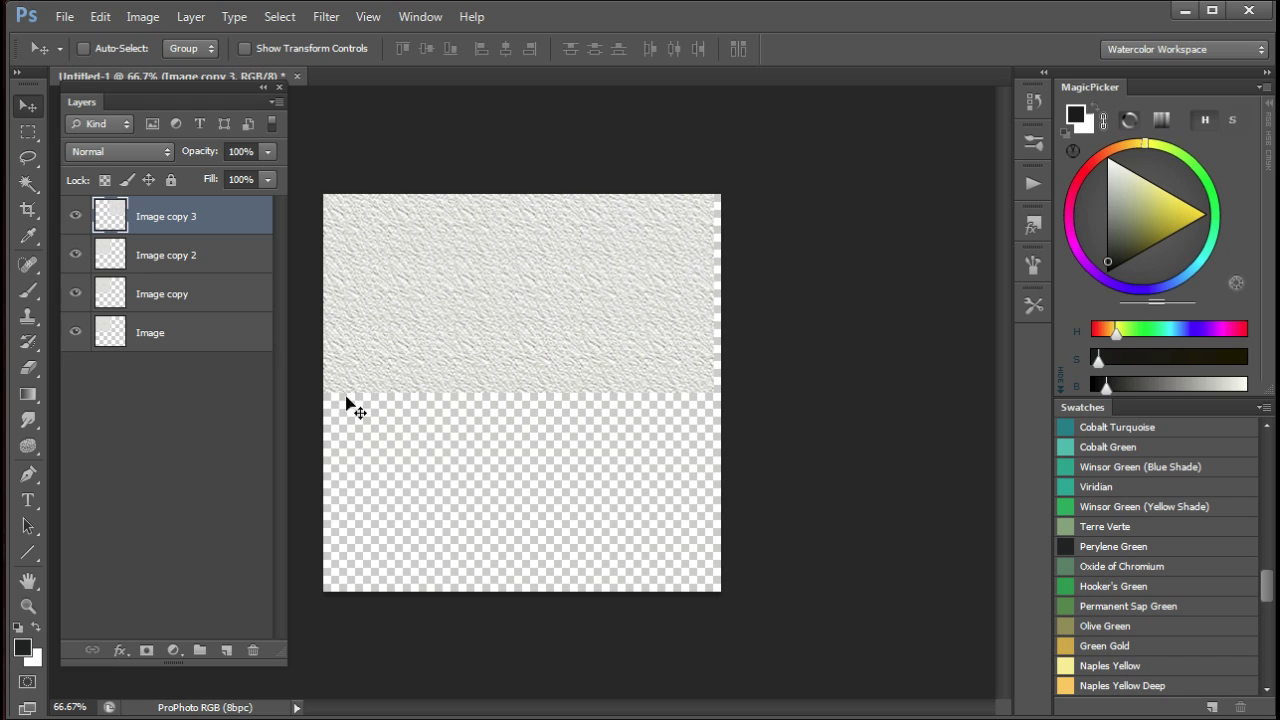
{"action": "left_click", "coordinate": [112, 257]}
{"action": "left_click_drag", "start_coordinate": [414, 331], "coordinate": [656, 562]}
{"action": "left_click", "coordinate": [120, 298]}
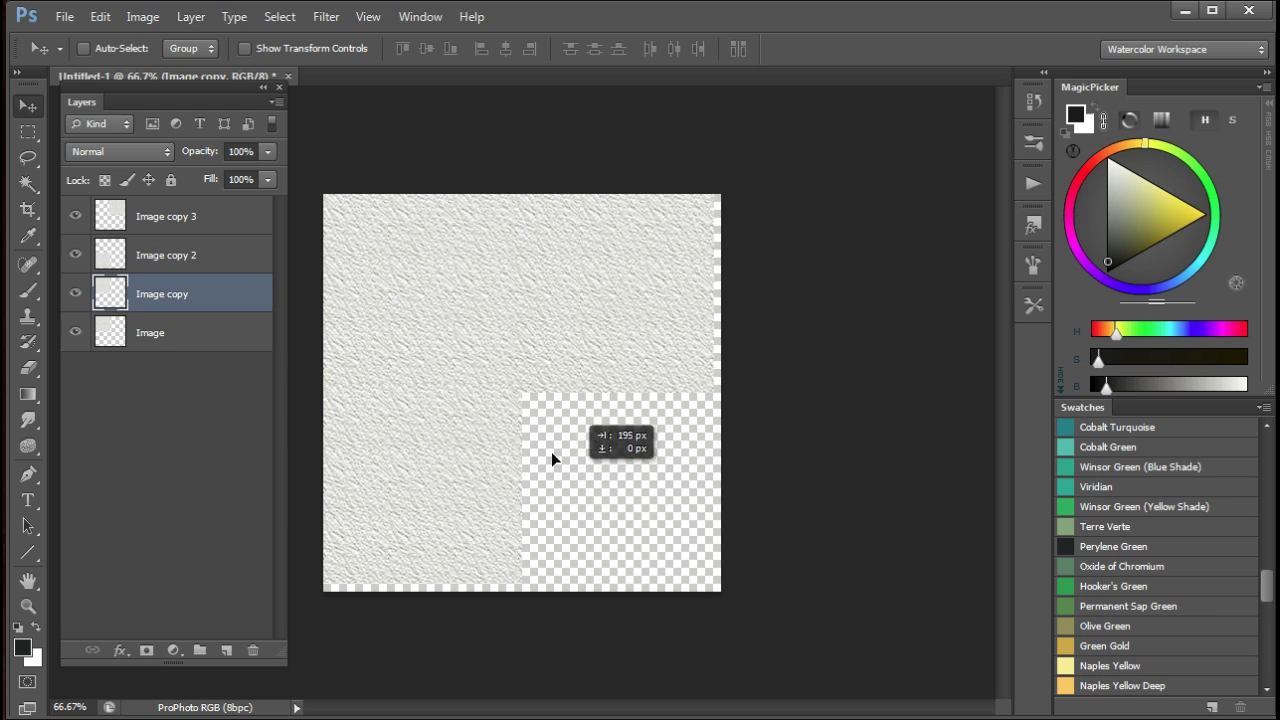
{"action": "left_click_drag", "start_coordinate": [552, 453], "coordinate": [647, 490]}
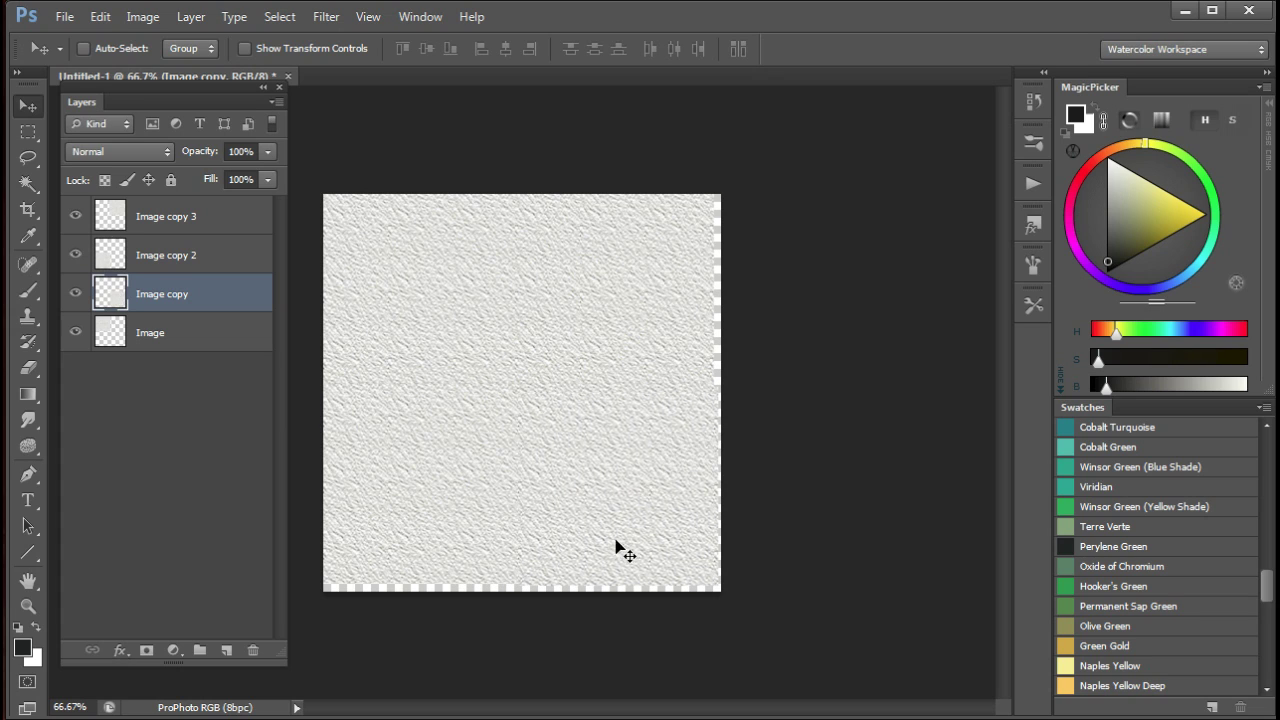
Auto-blend all four tile layers as a seamless-tone panorama, then flatten into one Background layer
{"action": "left_click", "coordinate": [105, 220]}
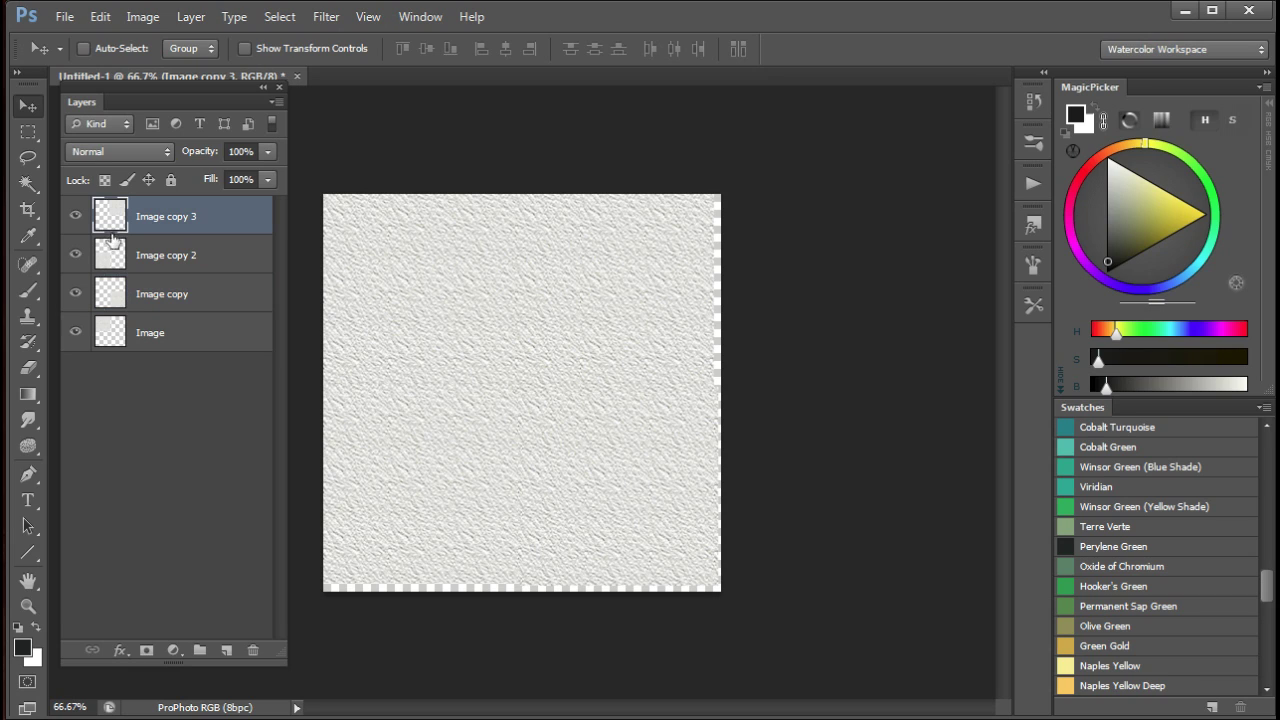
{"action": "left_click", "coordinate": [111, 343], "text": "shift"}
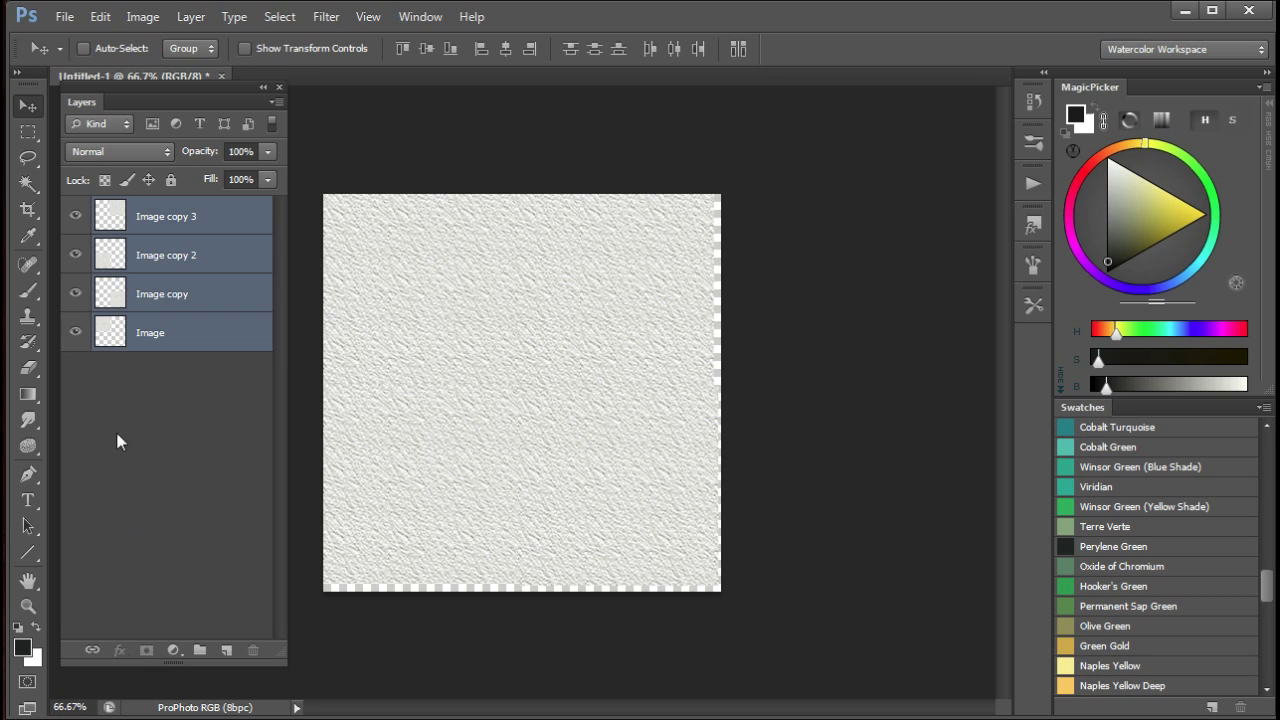
{"action": "left_click", "coordinate": [100, 17]}
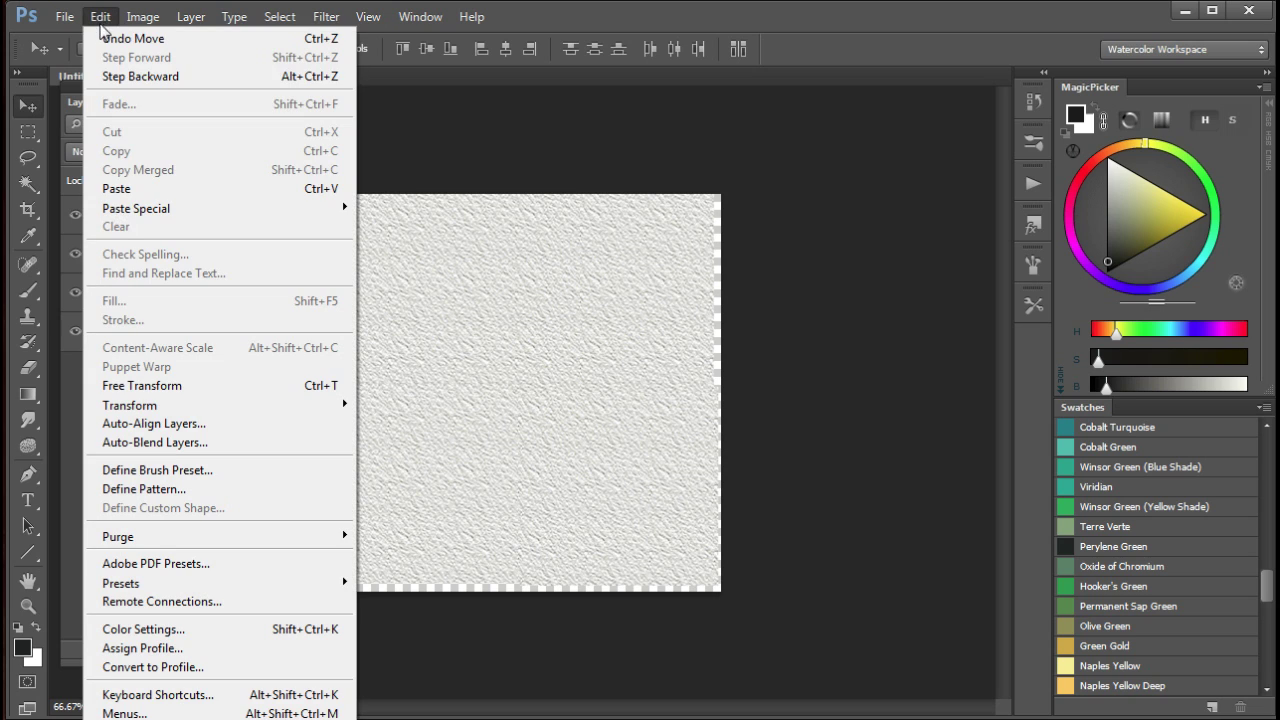
{"action": "left_click", "coordinate": [154, 443]}
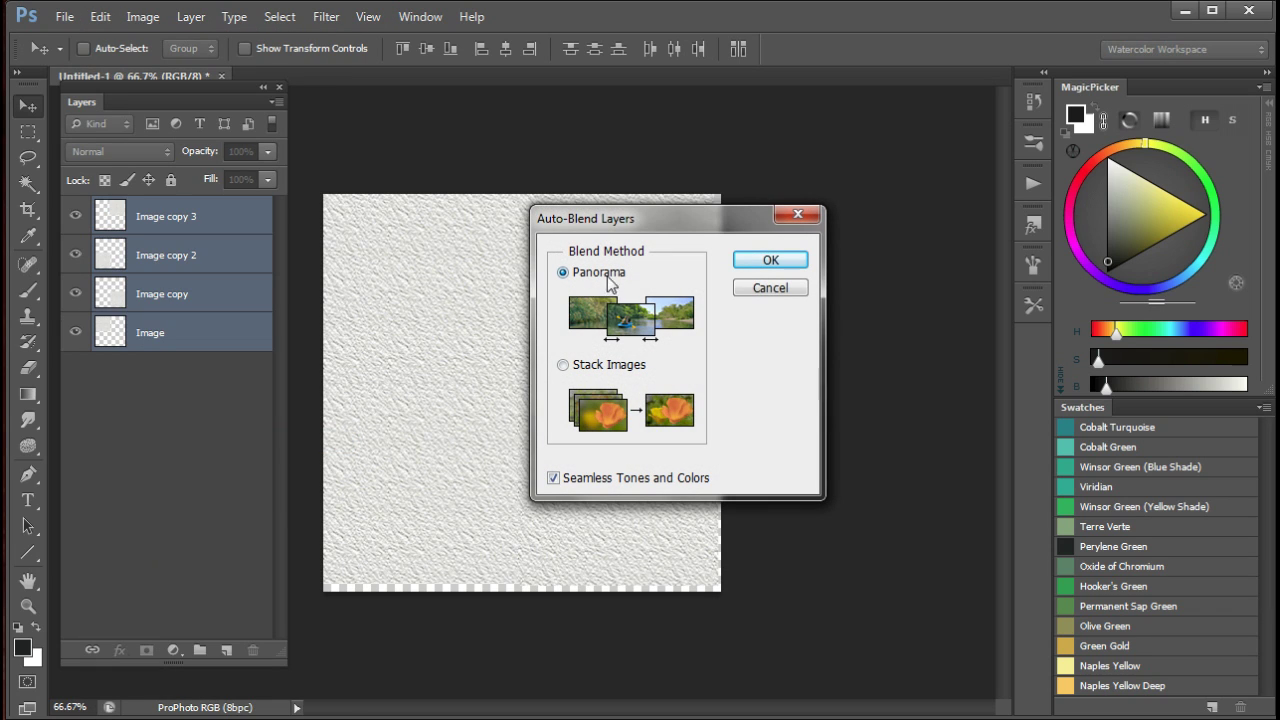
{"action": "left_click", "coordinate": [771, 262]}
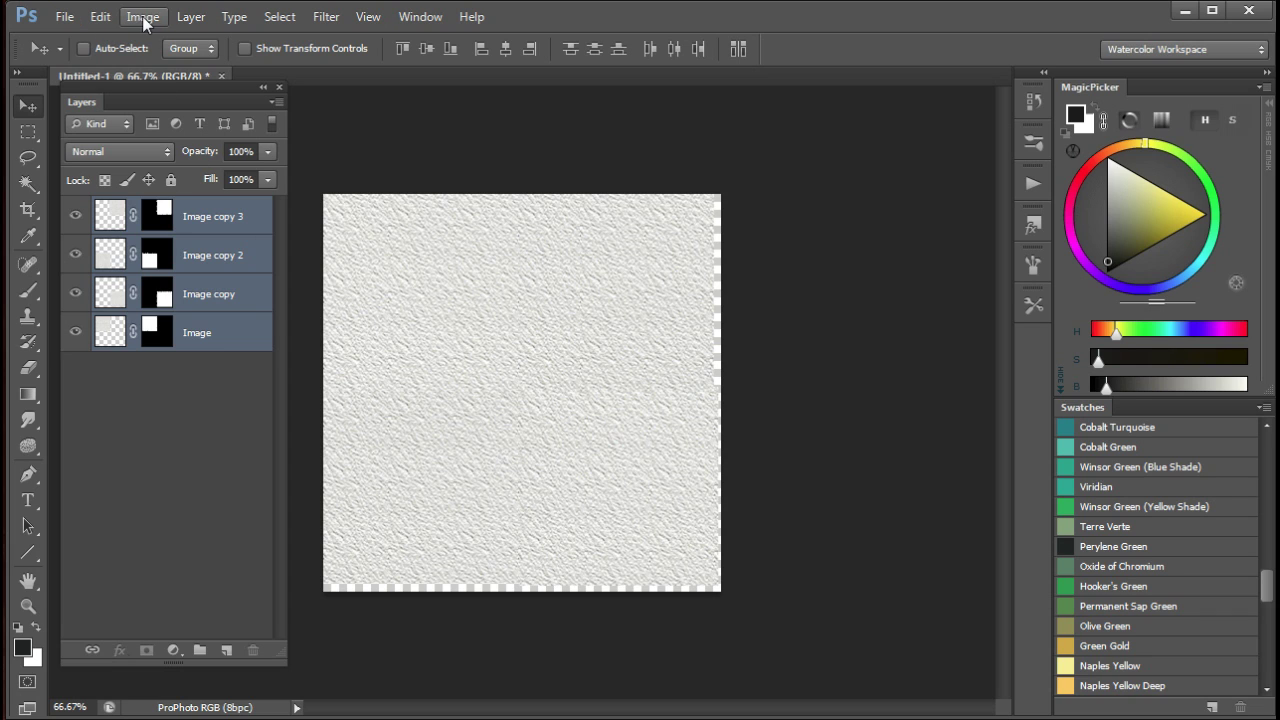
{"action": "left_click", "coordinate": [191, 20]}
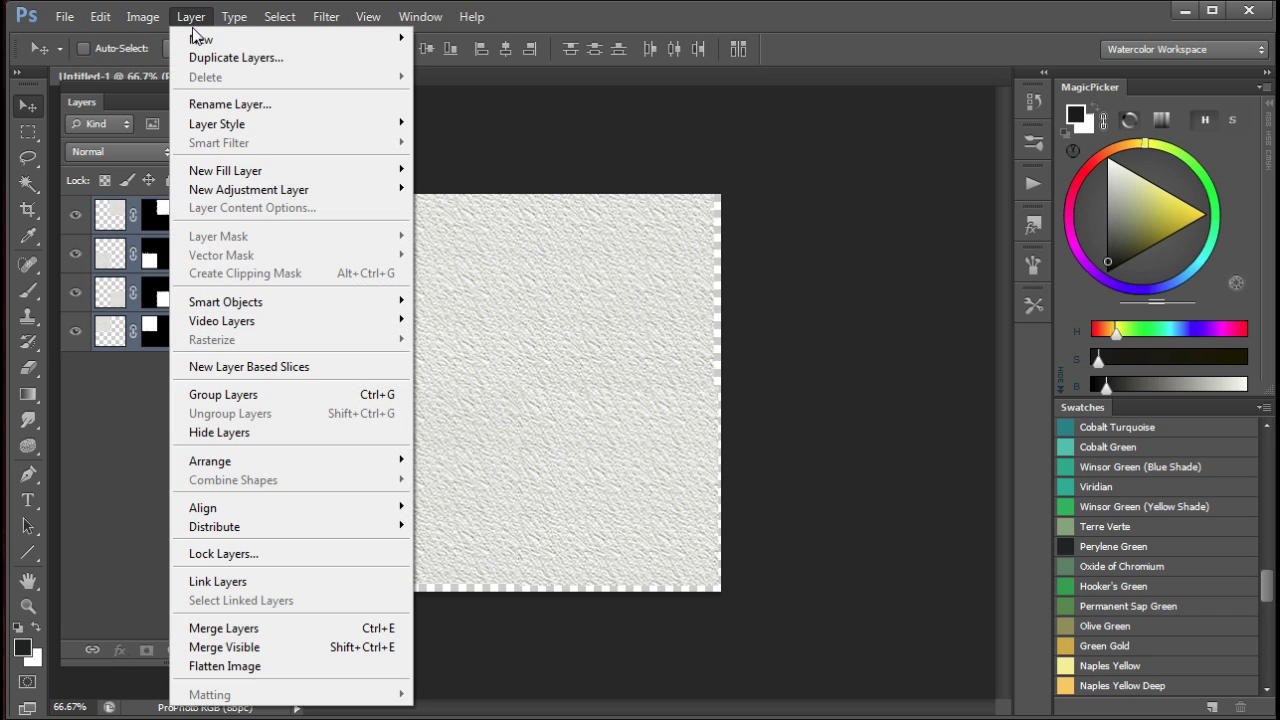
{"action": "left_click", "coordinate": [221, 667]}
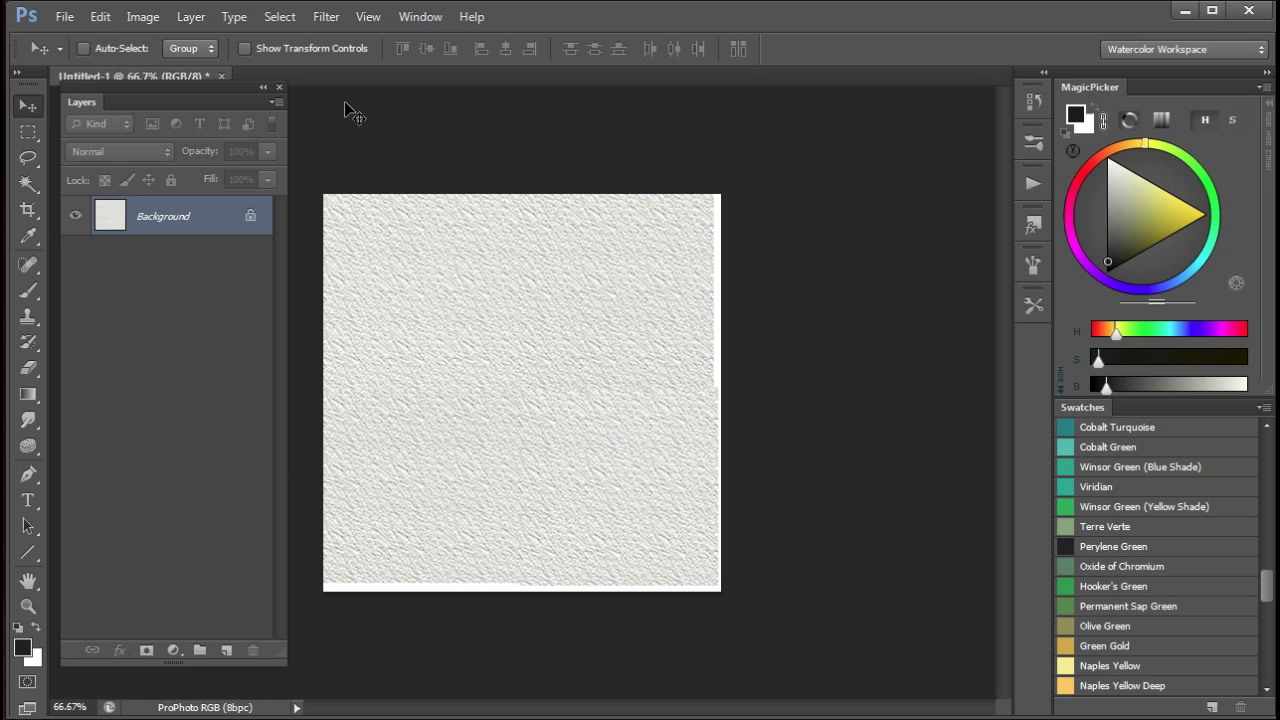
Crop the paper texture to 587 × 594 px, trimming the white right and bottom strips
{"action": "key", "text": "c"}
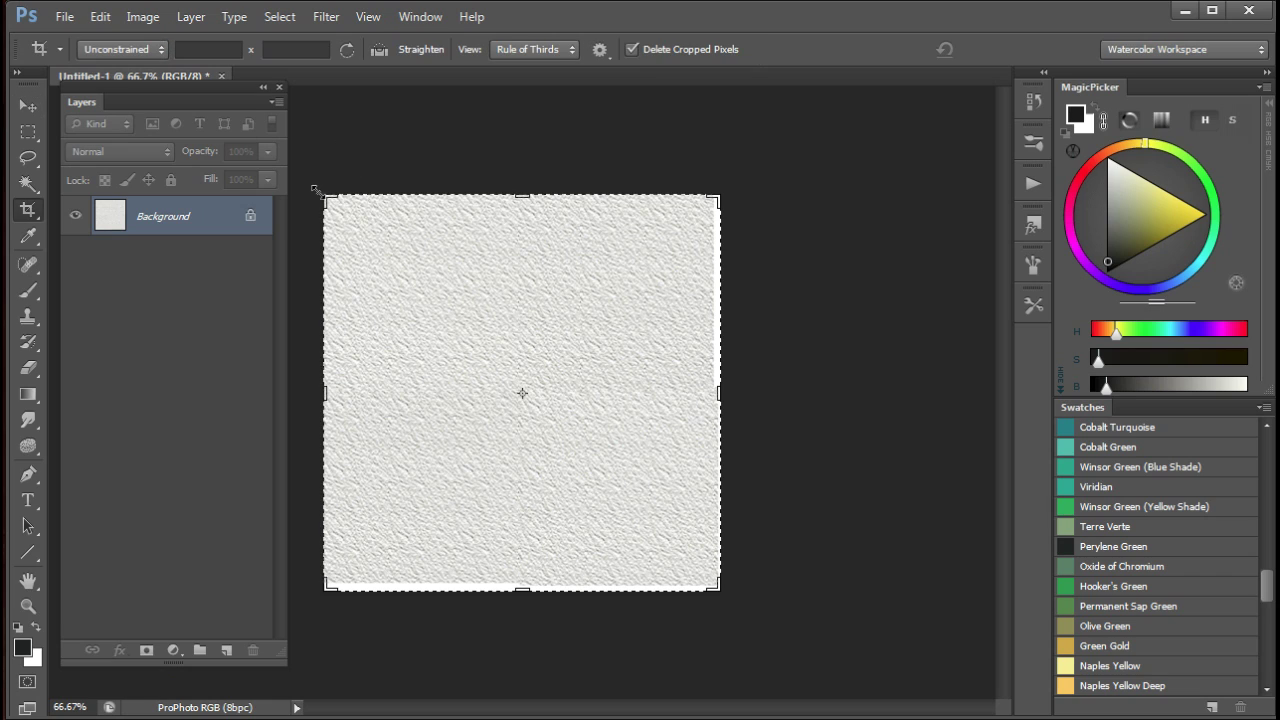
{"action": "left_click_drag", "start_coordinate": [716, 392], "coordinate": [713, 397]}
{"action": "left_click_drag", "start_coordinate": [522, 589], "coordinate": [522, 581]}
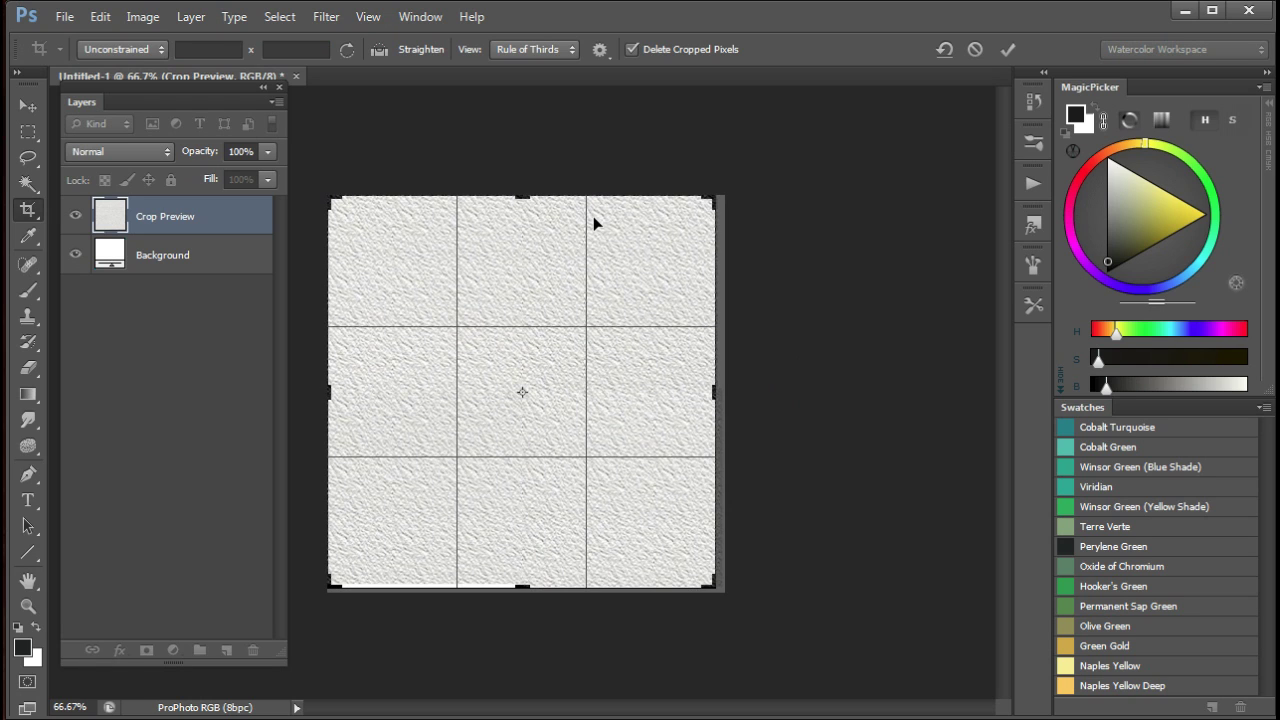
{"action": "key", "text": "Return"}
{"action": "key", "text": "space"}
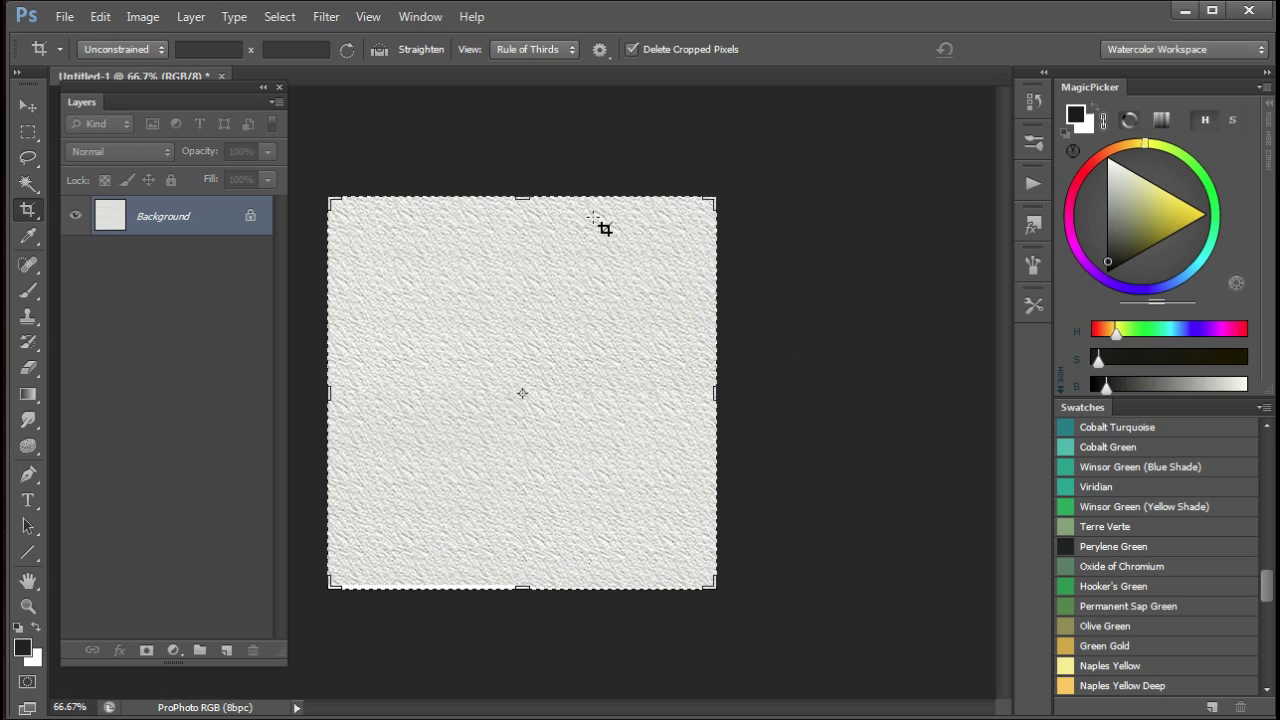